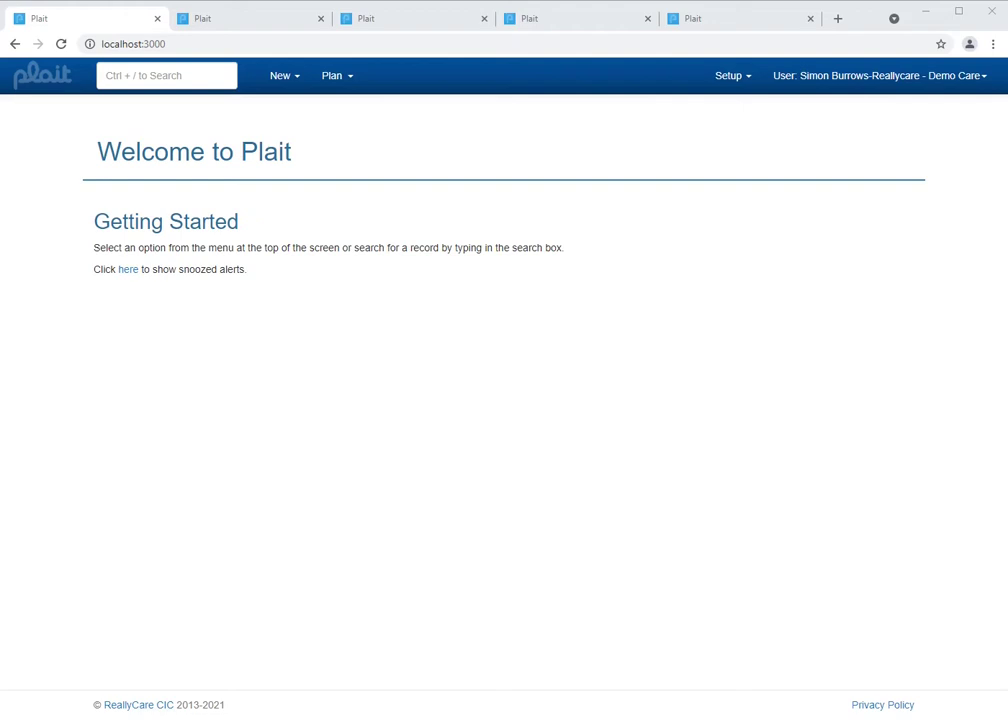
Step: Show the 7 Sep Care event edit form and select the parent event id in its URL
click(205, 18)
double_click(285, 44)
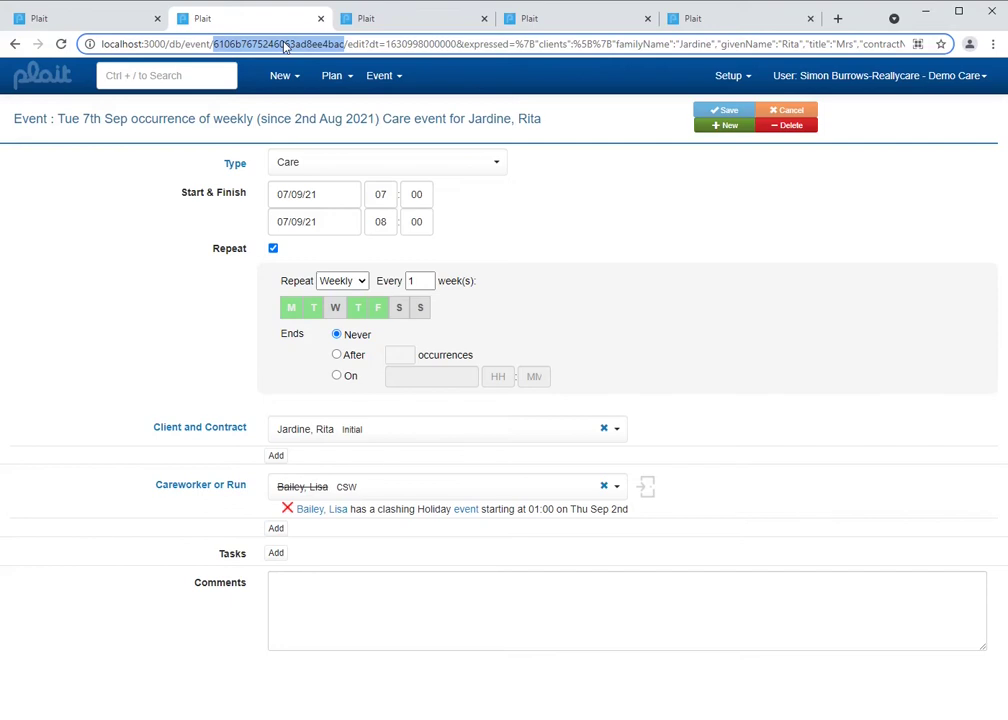
Step: Show the event's History page and select the event id and history parts of its URL
click(396, 20)
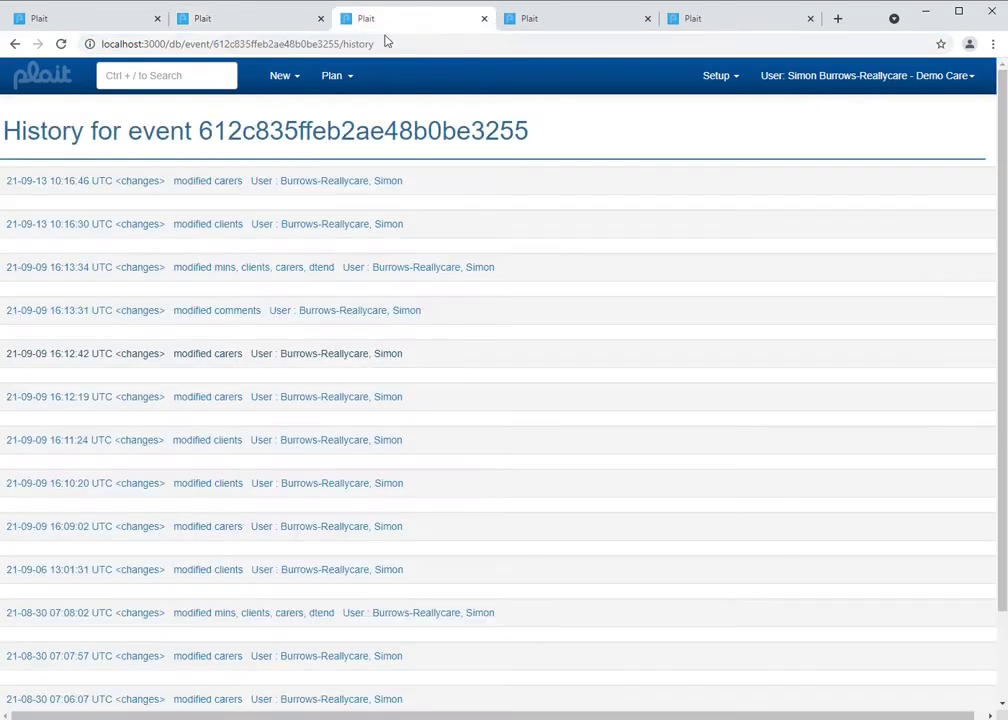
click(174, 44)
click(175, 44)
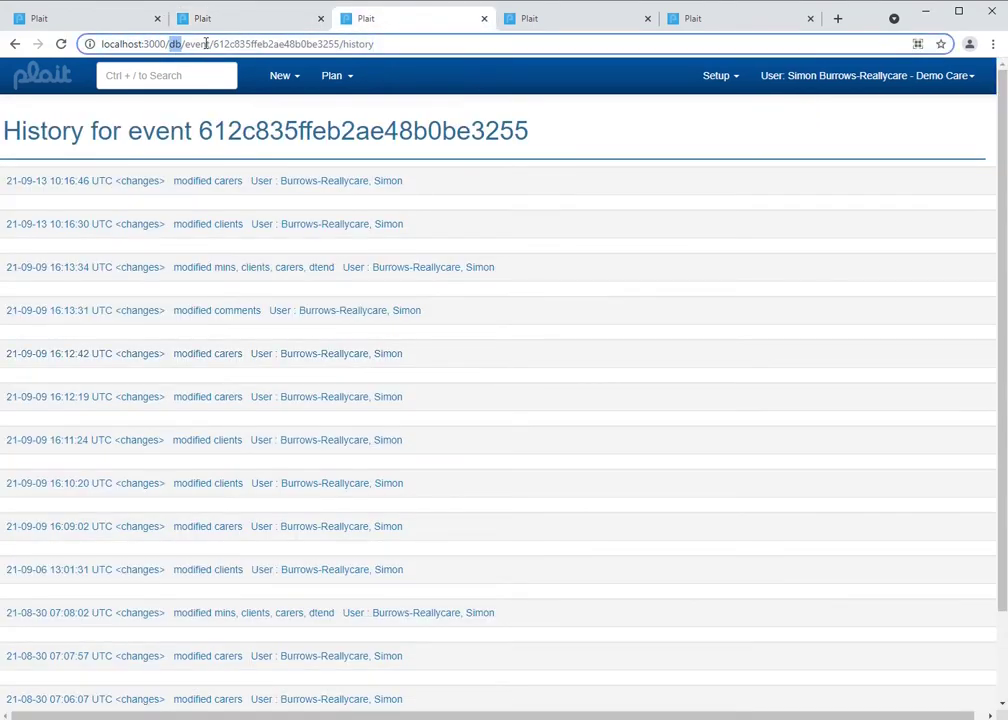
double_click(196, 44)
double_click(226, 44)
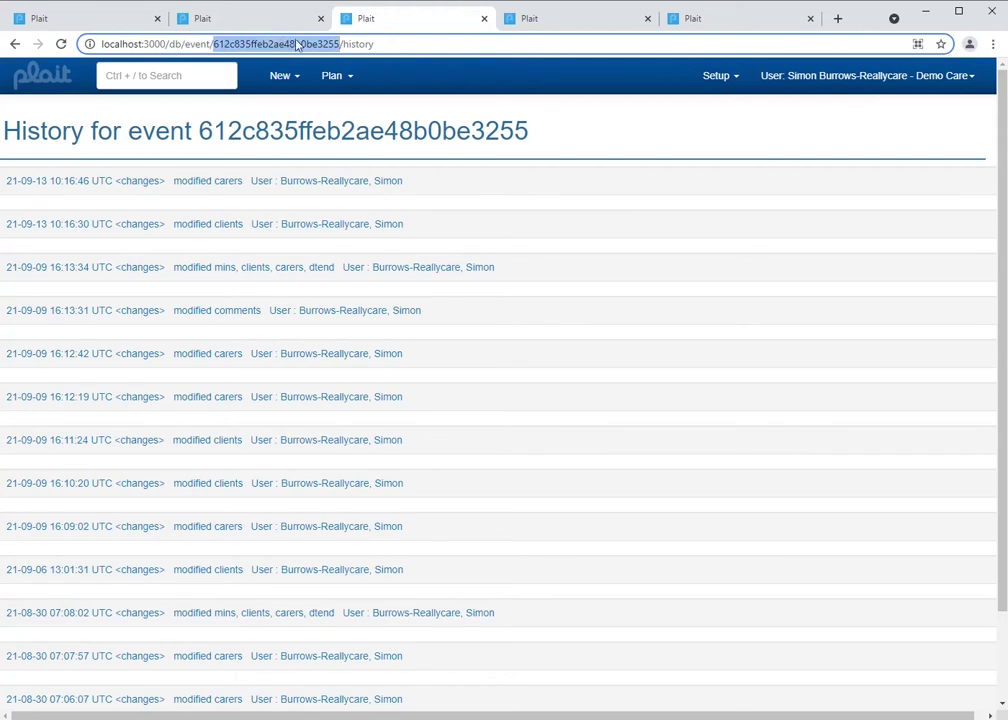
double_click(366, 44)
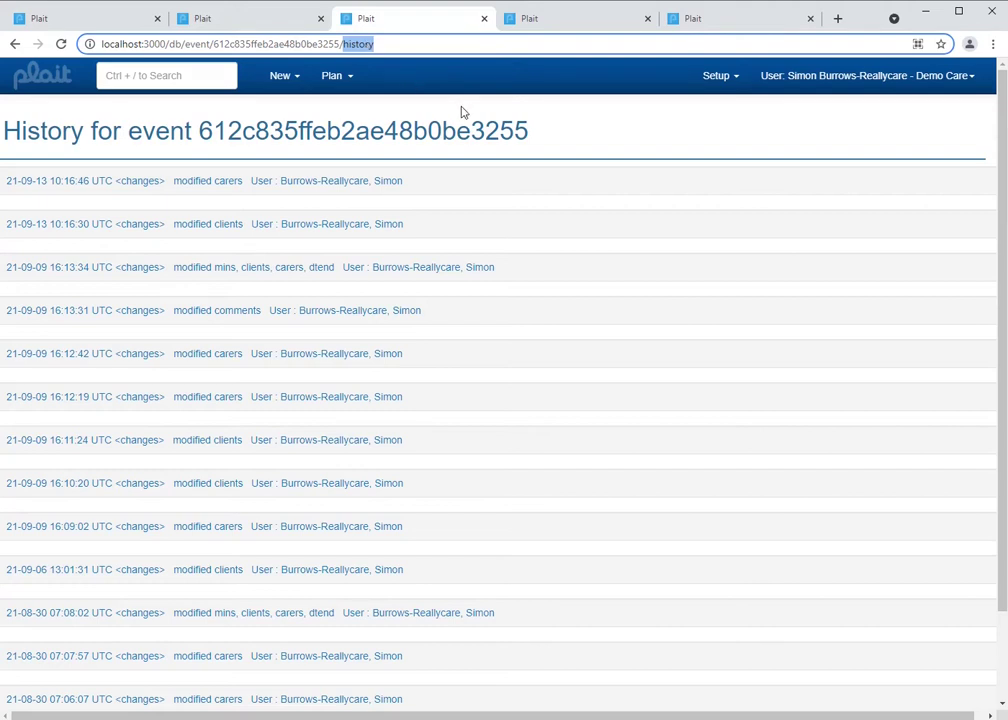
scroll(463, 112, down, 2)
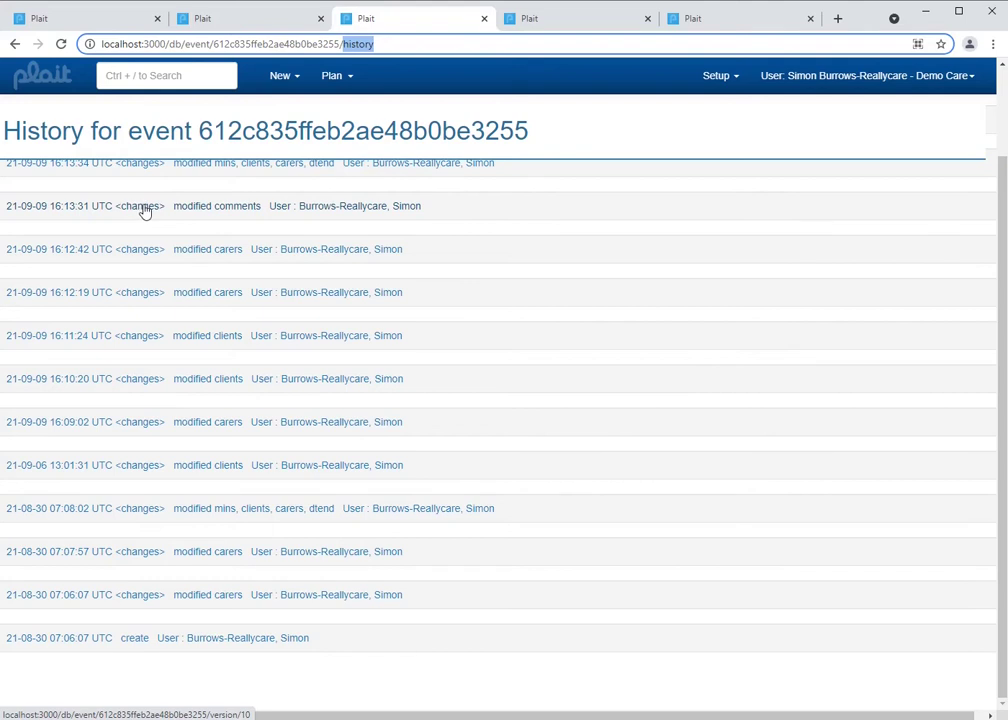
mouse_move(145, 212)
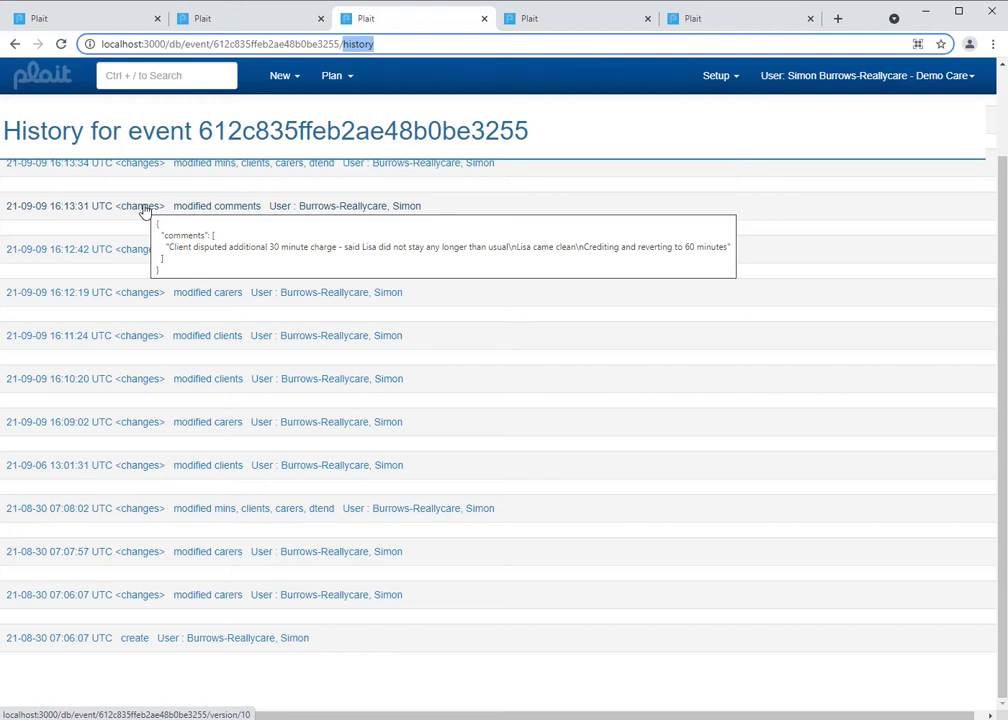
mouse_move(143, 257)
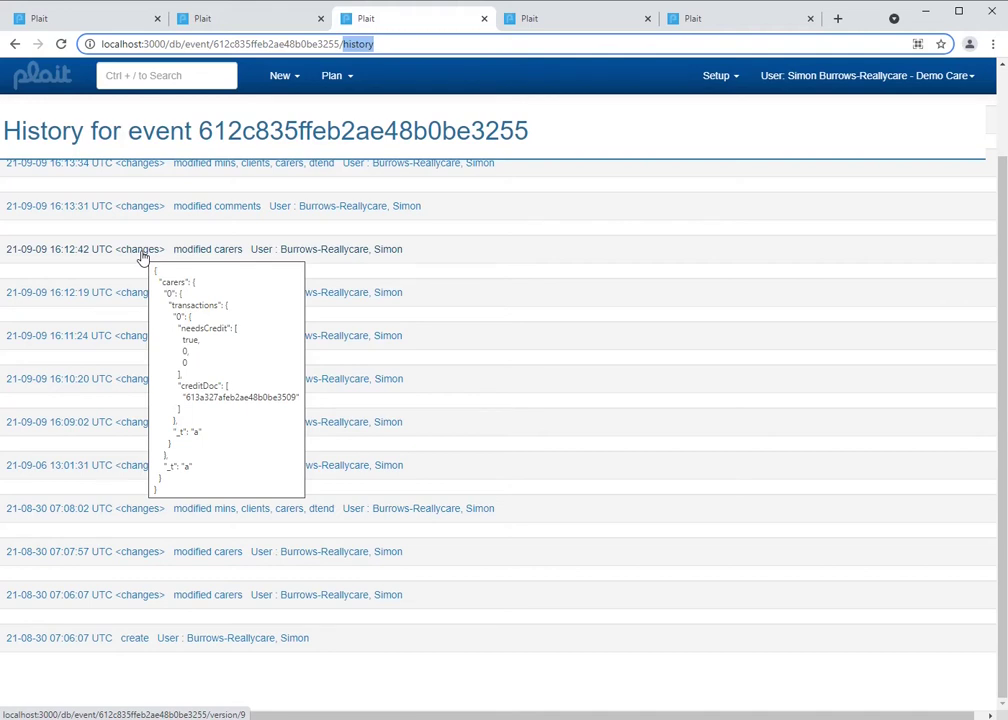
right_click(241, 258)
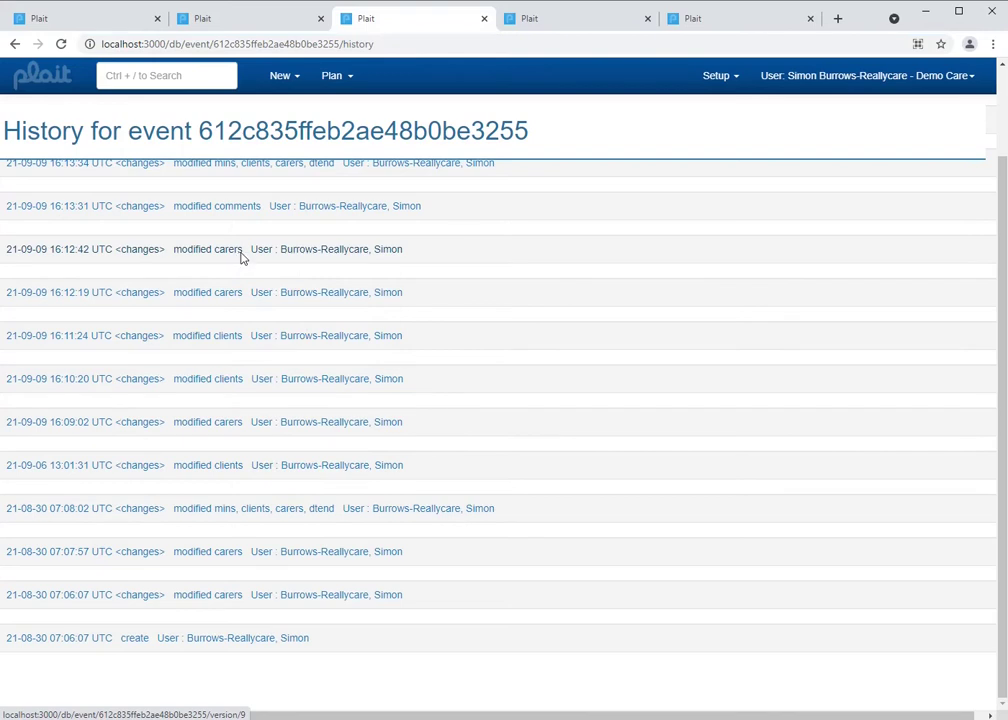
Step: Open event version 9 in a new tab (mins 90, charge 28.35), then the snapshots view
click(294, 264)
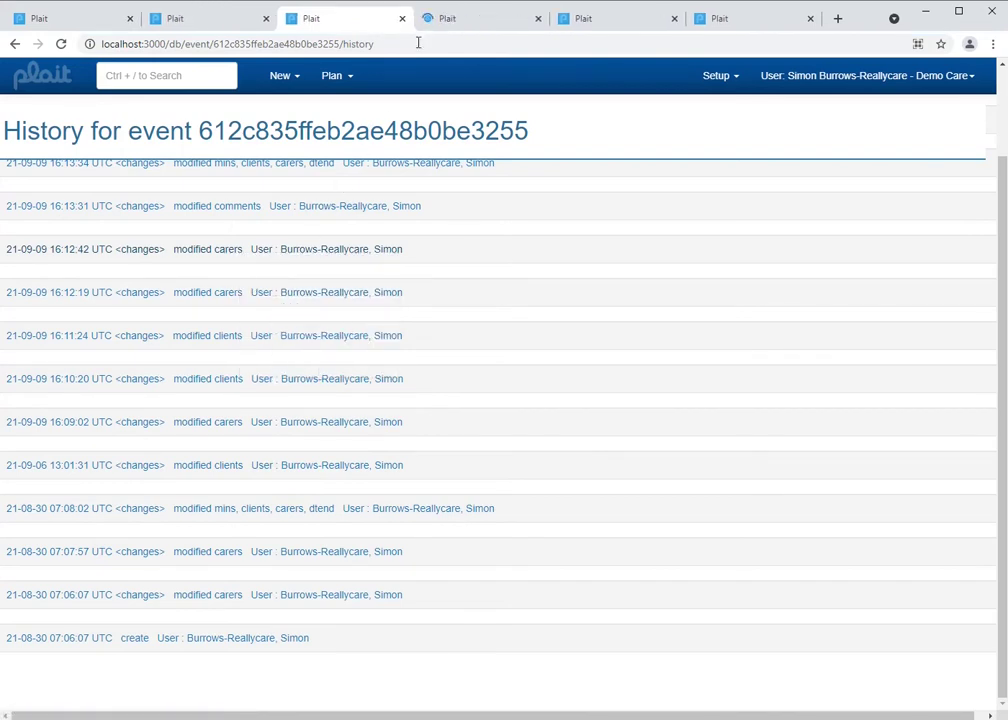
click(465, 24)
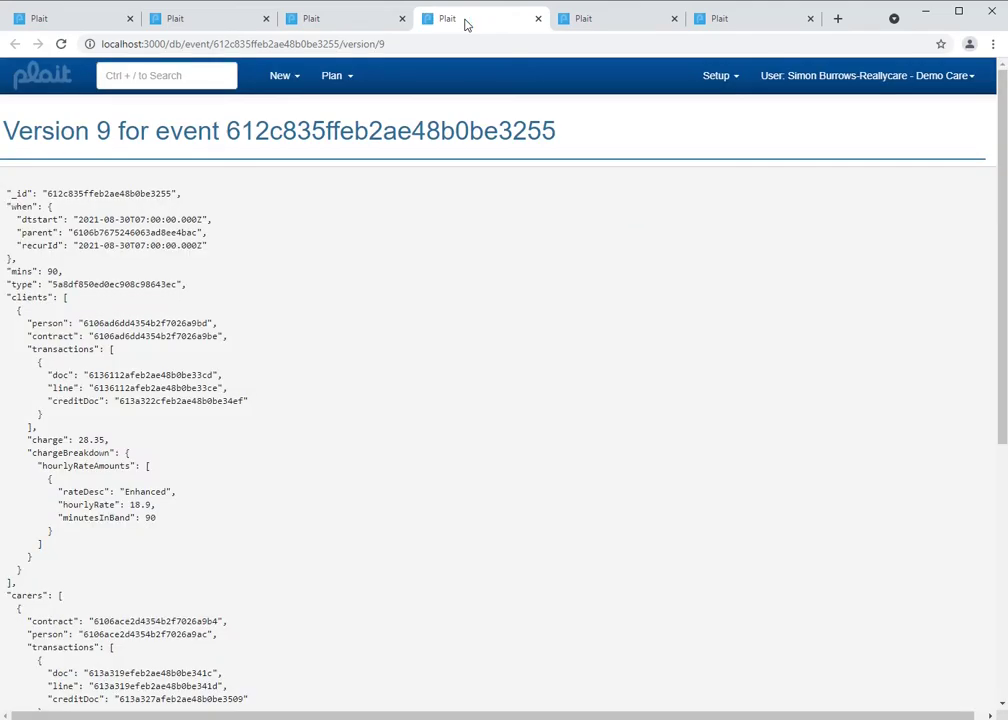
click(362, 22)
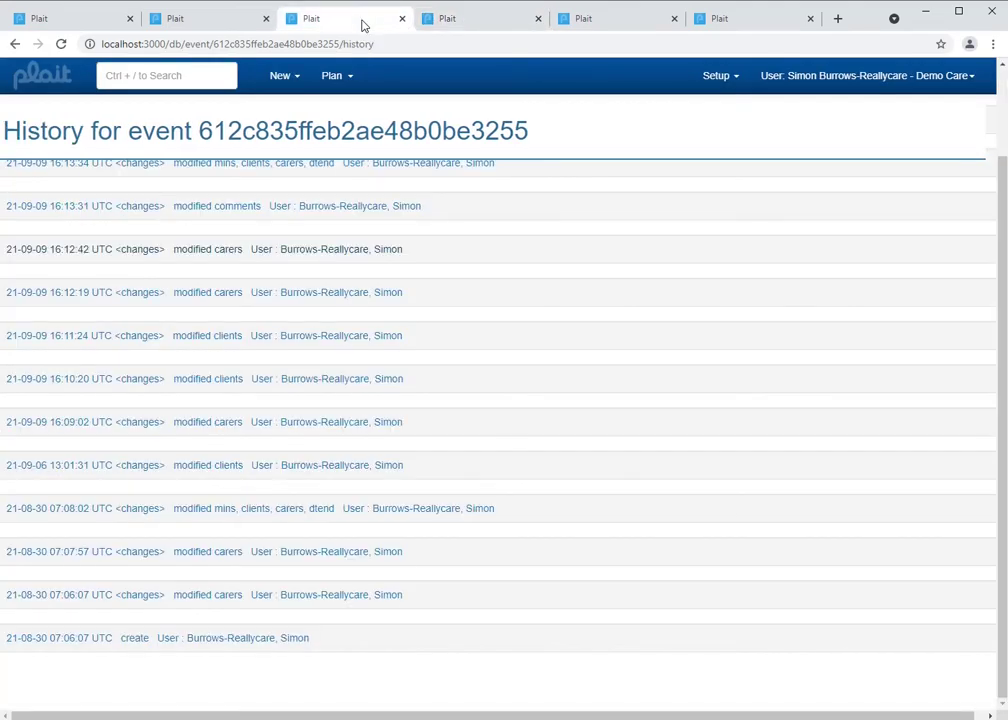
click(478, 22)
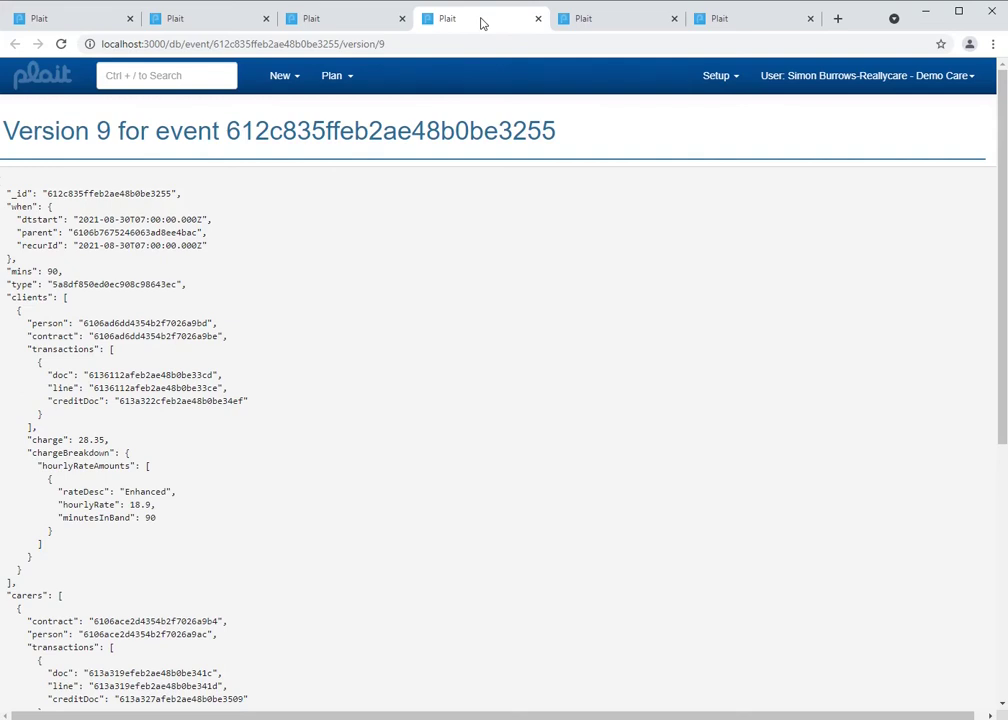
click(597, 18)
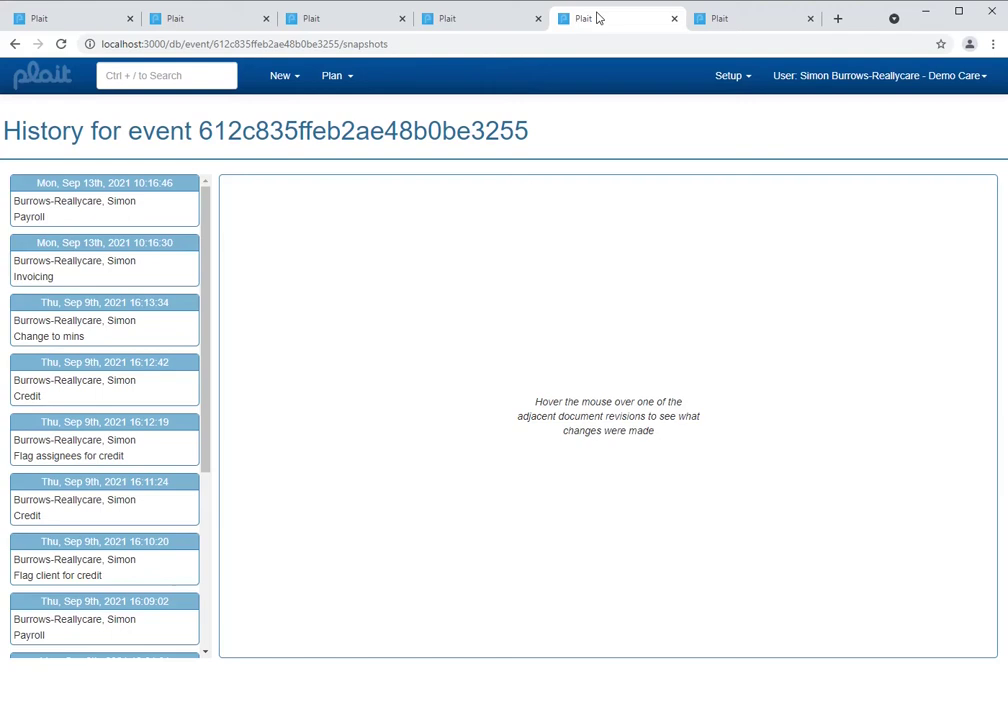
Step: Inspect the original Create snapshot (mins 60, charge 18.9), then go back to the Version 9 record
click(353, 18)
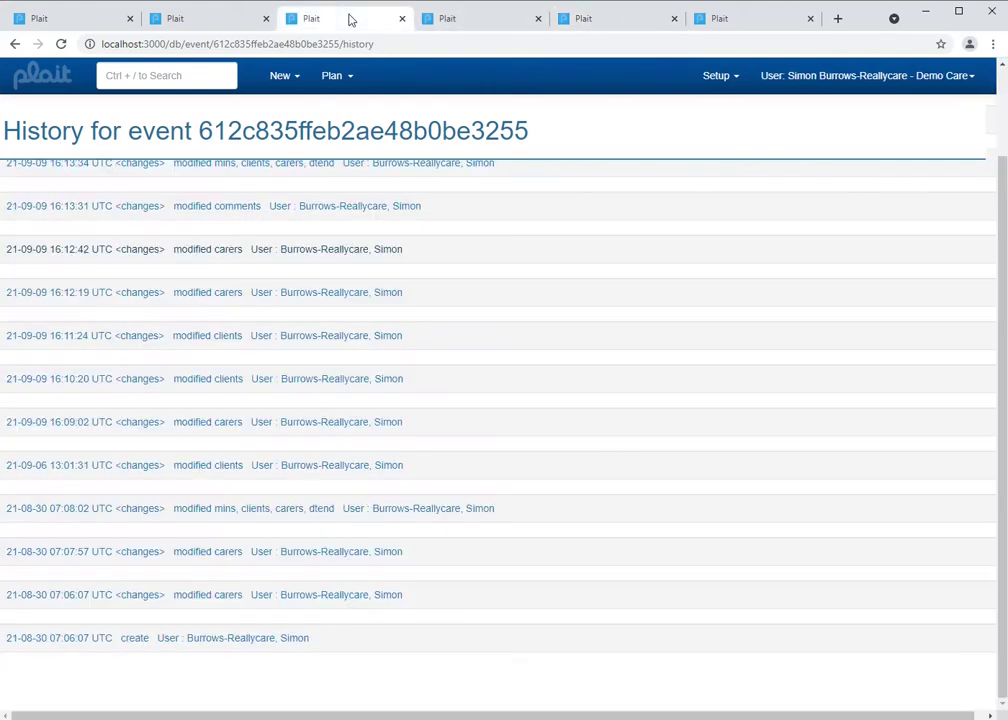
click(451, 19)
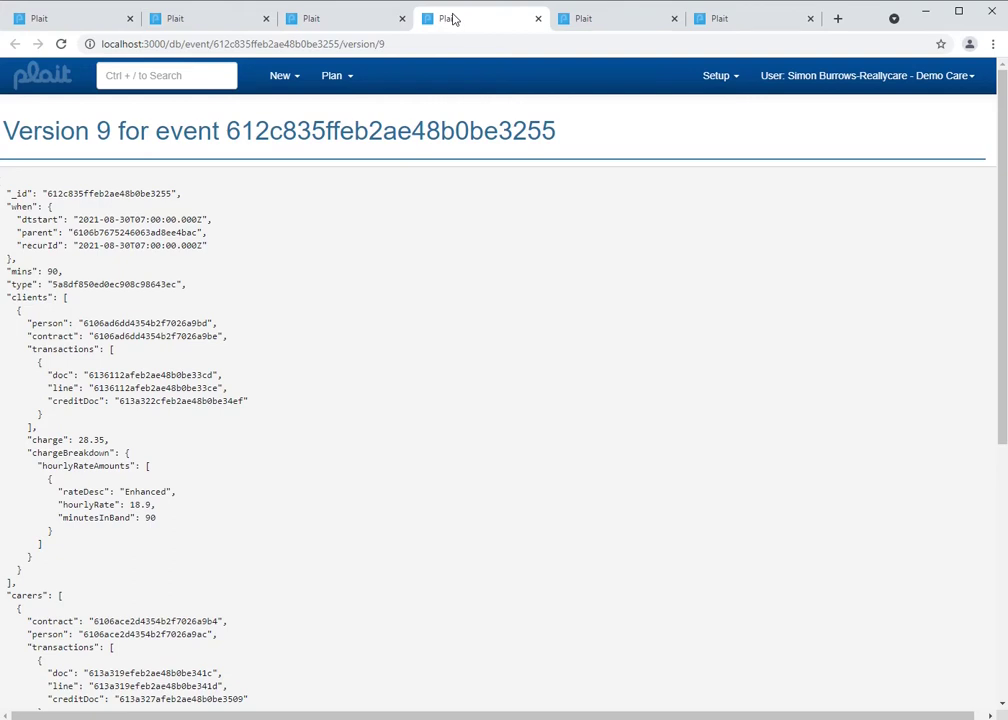
click(603, 19)
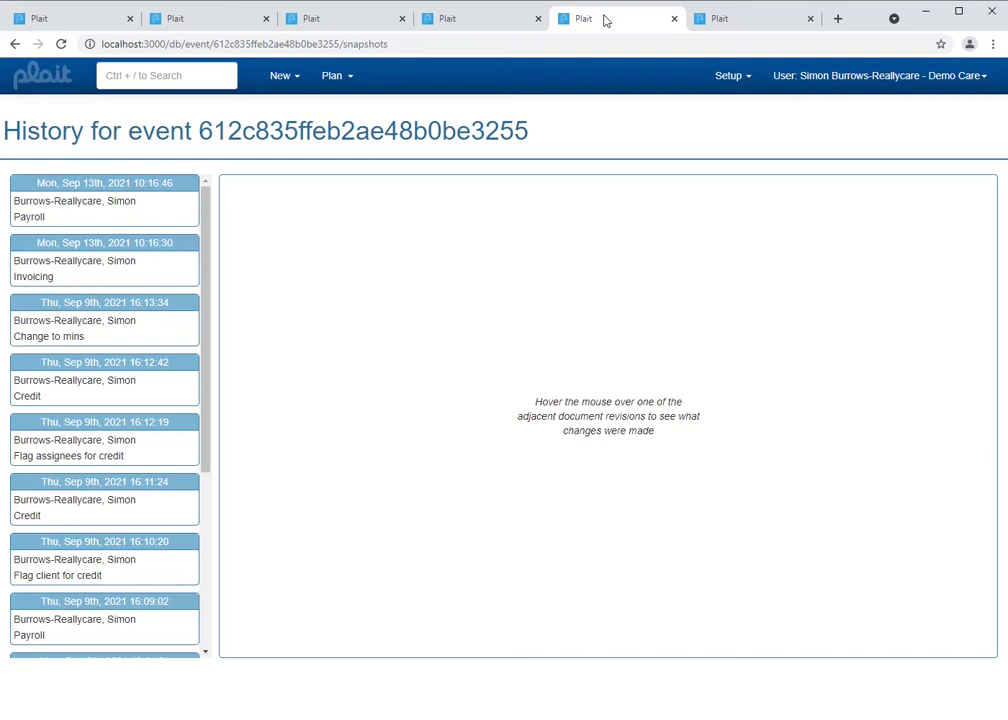
click(367, 16)
click(595, 28)
click(484, 28)
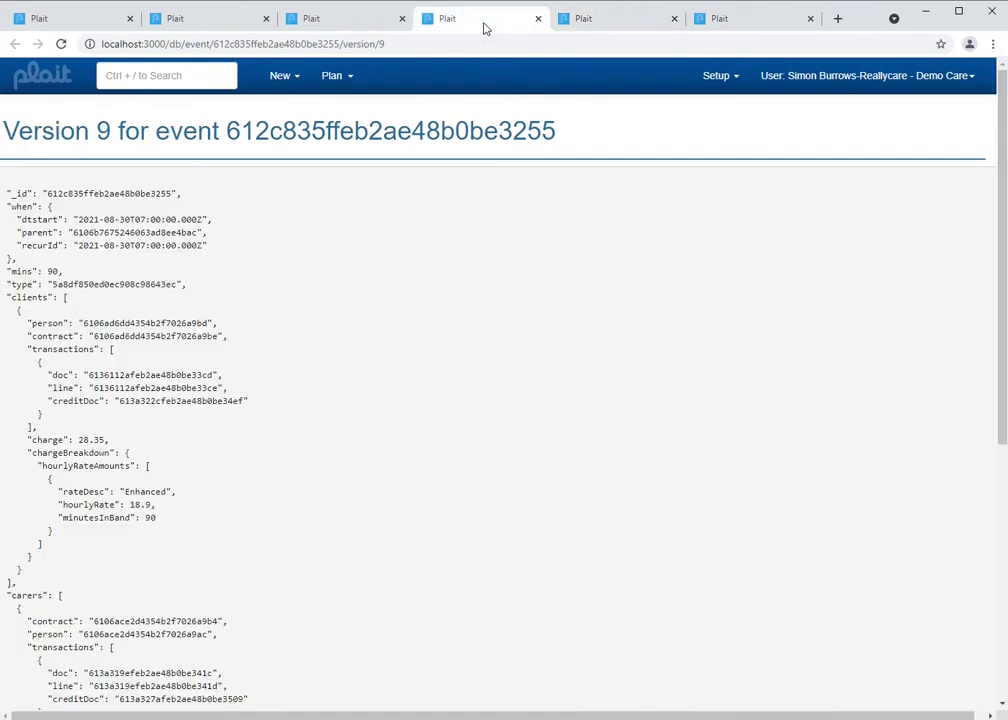
click(593, 27)
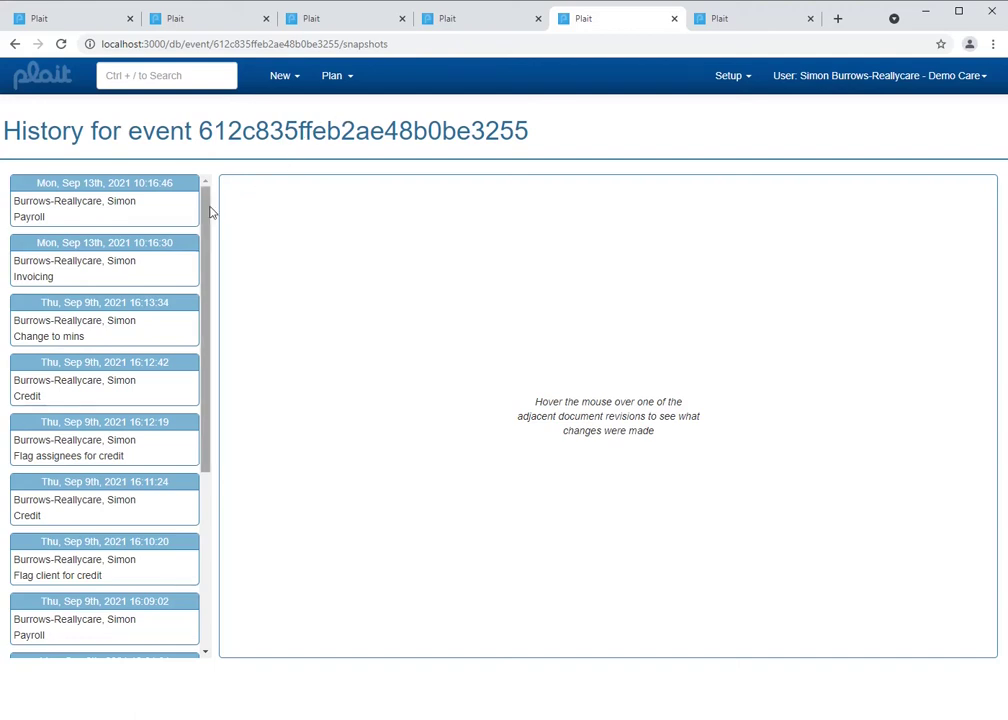
drag(209, 198, 213, 392)
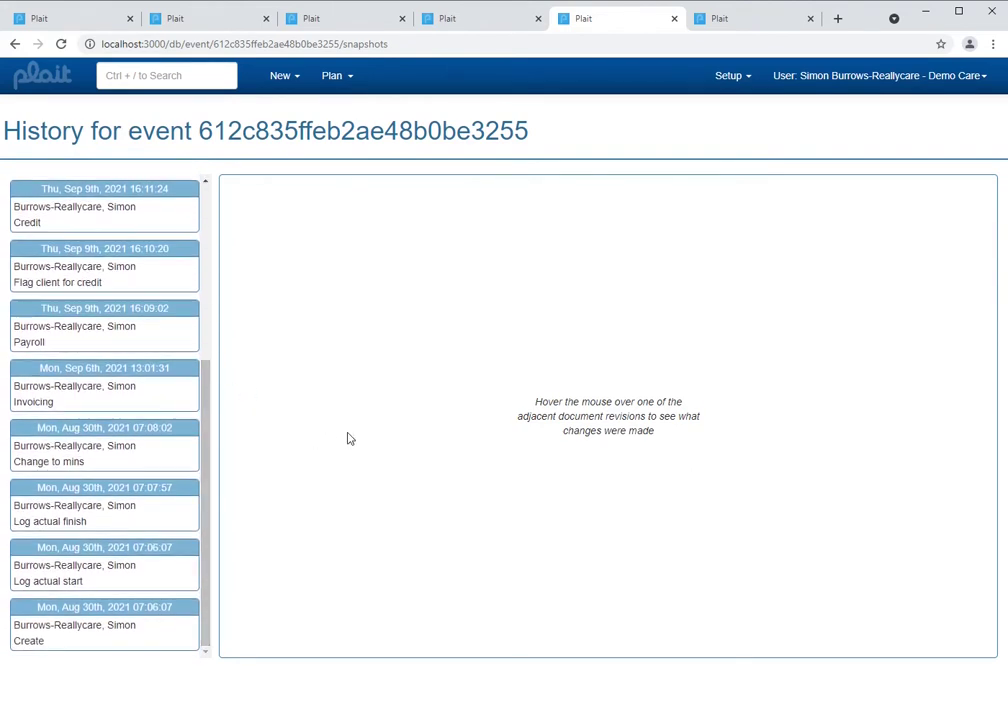
mouse_move(126, 622)
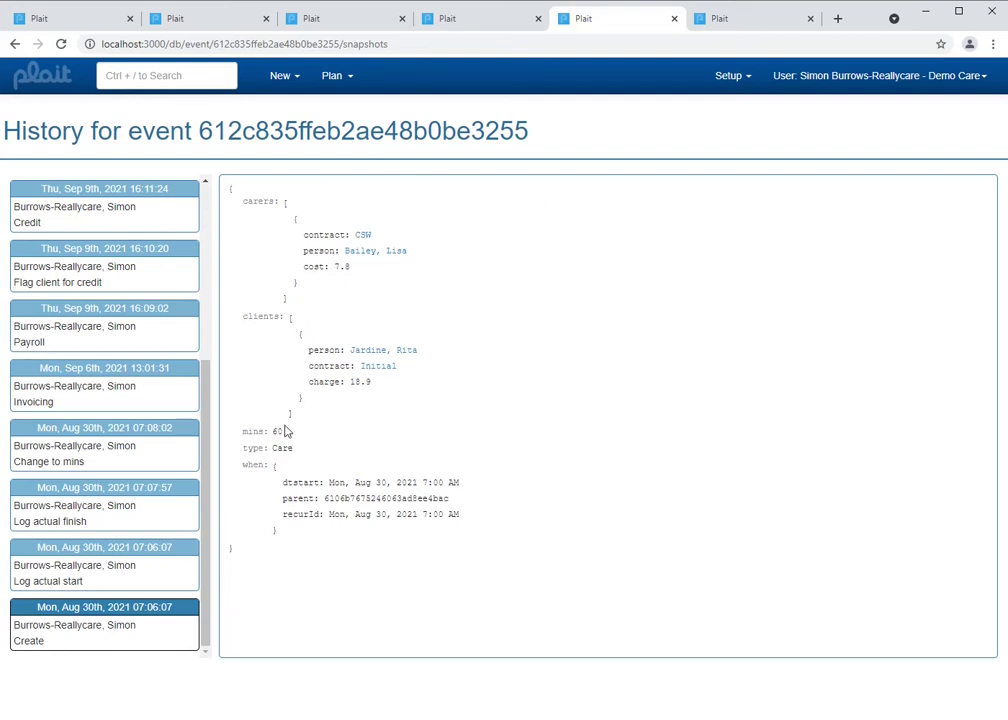
click(492, 29)
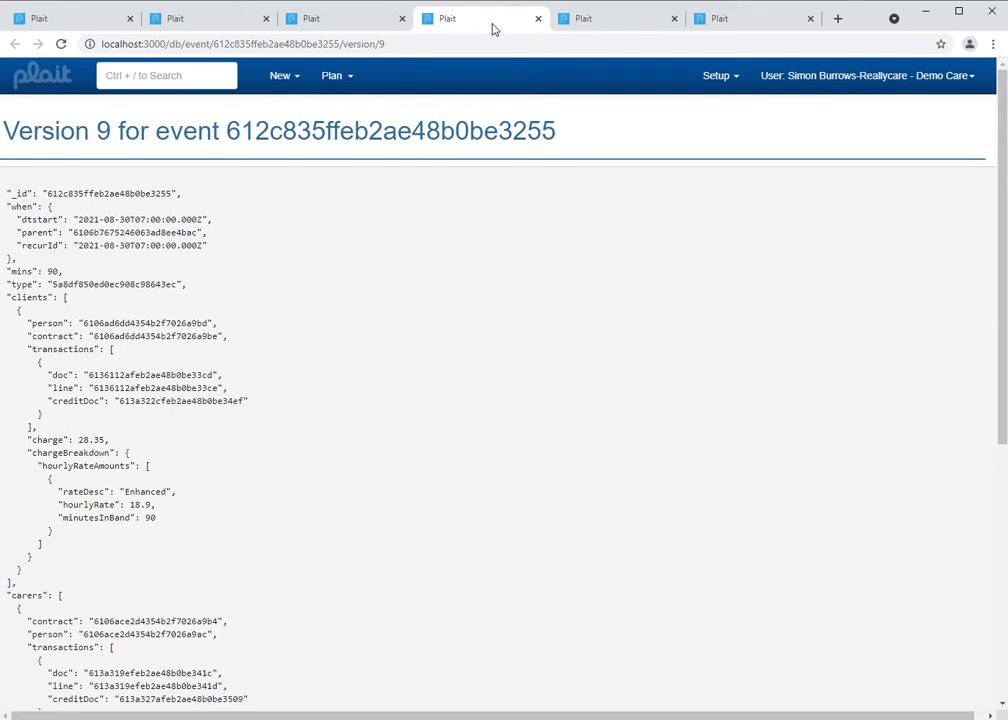
Step: Select the event type id and client person id in Version 9, then return to snapshots
double_click(121, 286)
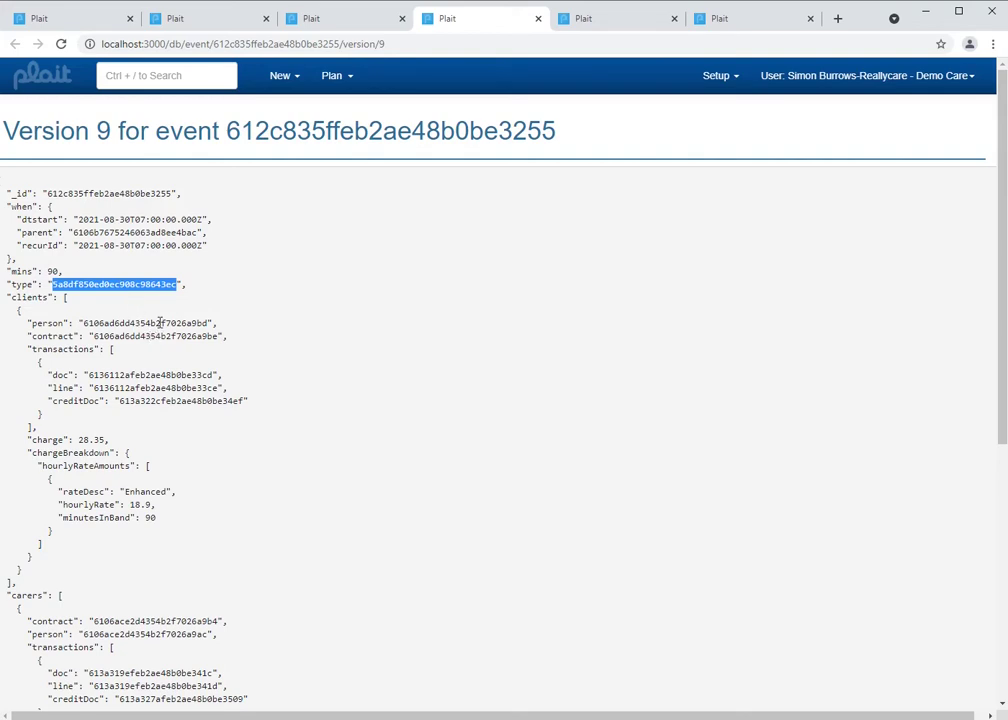
double_click(203, 323)
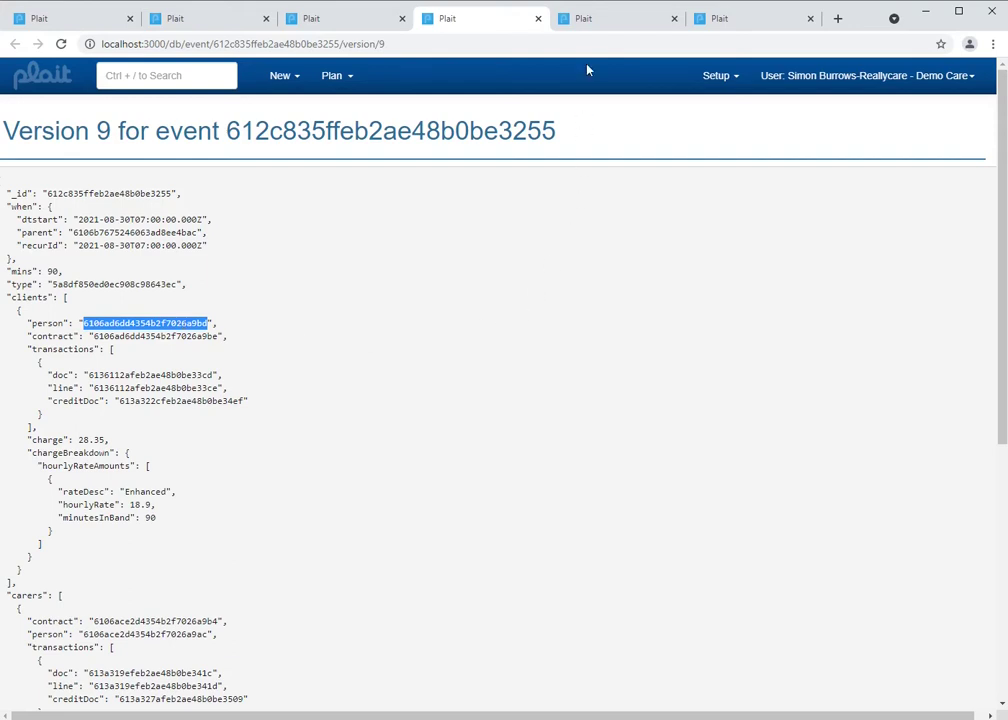
click(601, 22)
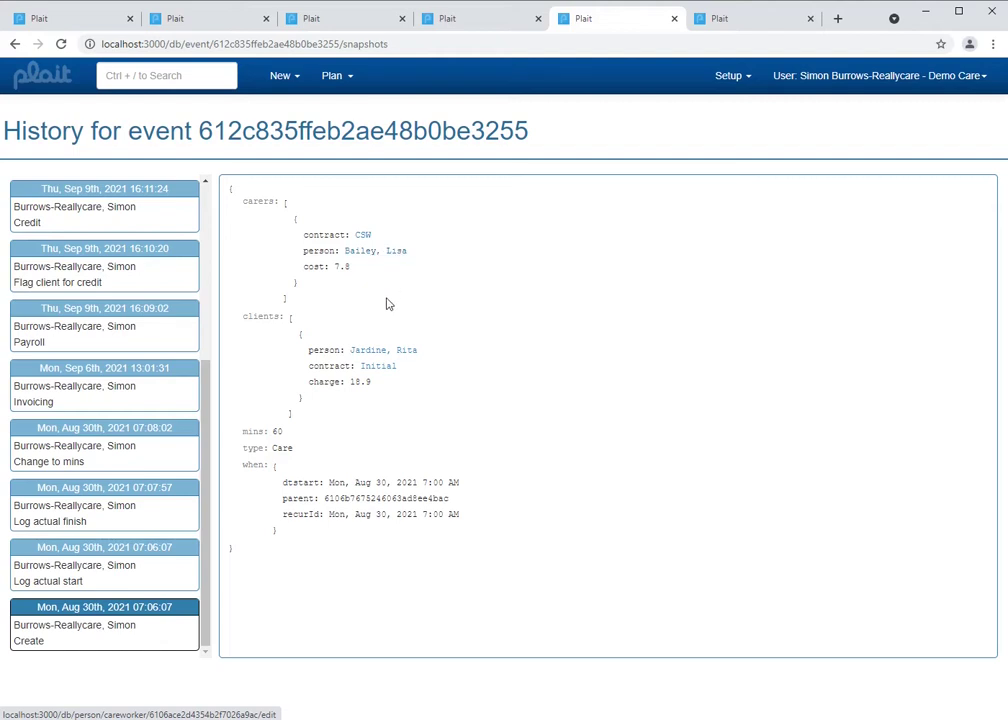
Step: Inspect the Log actual start diff's logging fields, then the Log actual finish and Change to mins snapshots
triple_click(290, 450)
click(318, 444)
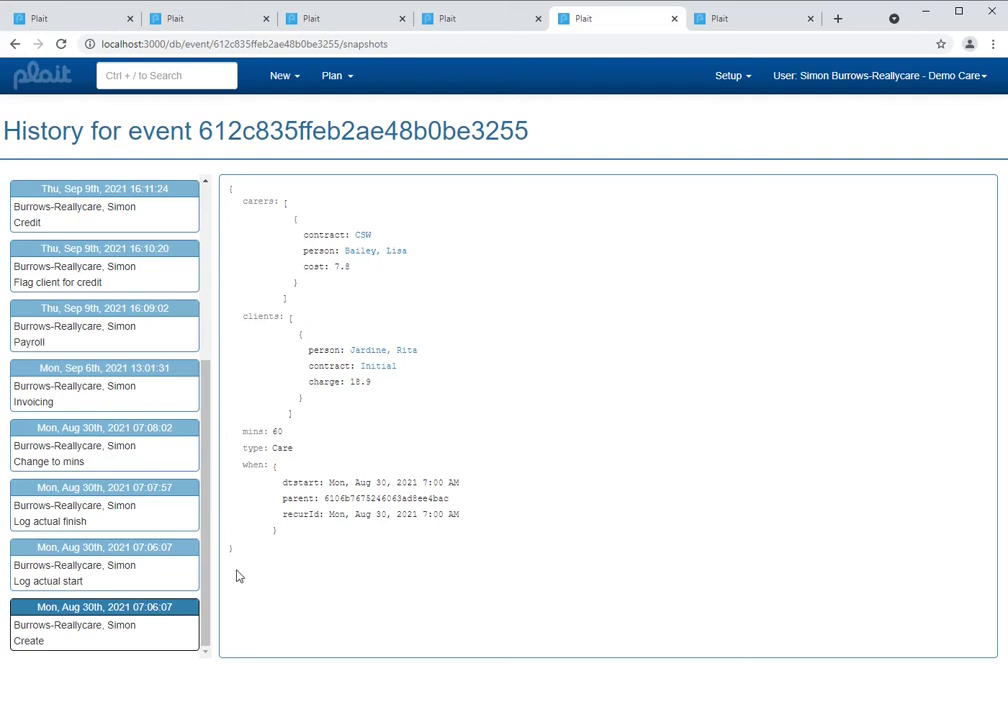
click(180, 569)
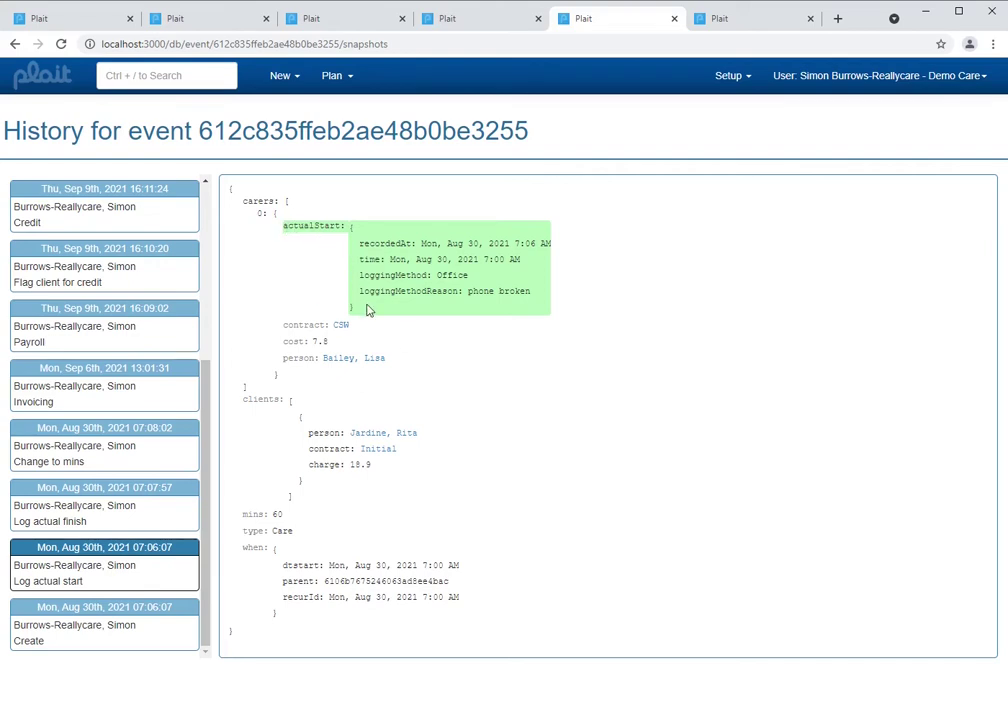
double_click(388, 243)
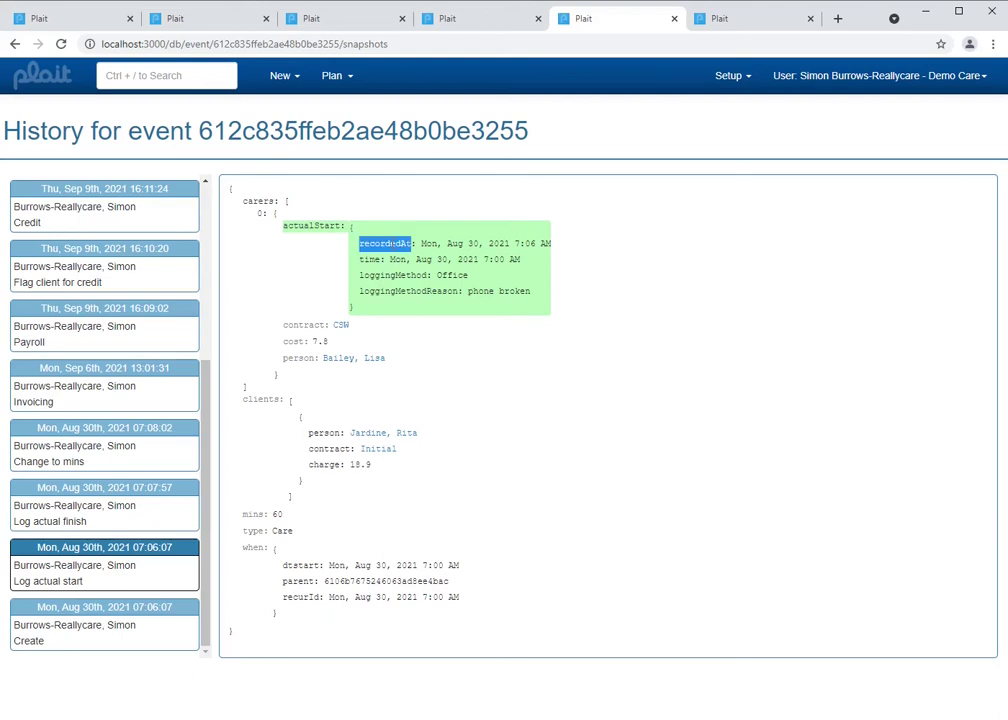
double_click(367, 259)
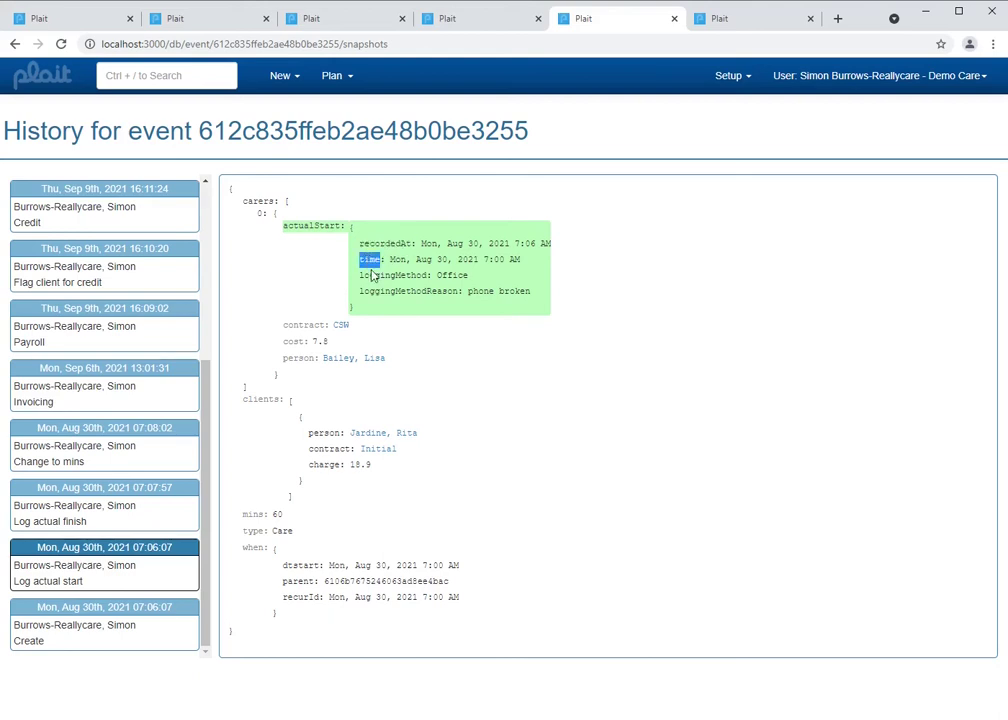
double_click(405, 276)
double_click(434, 291)
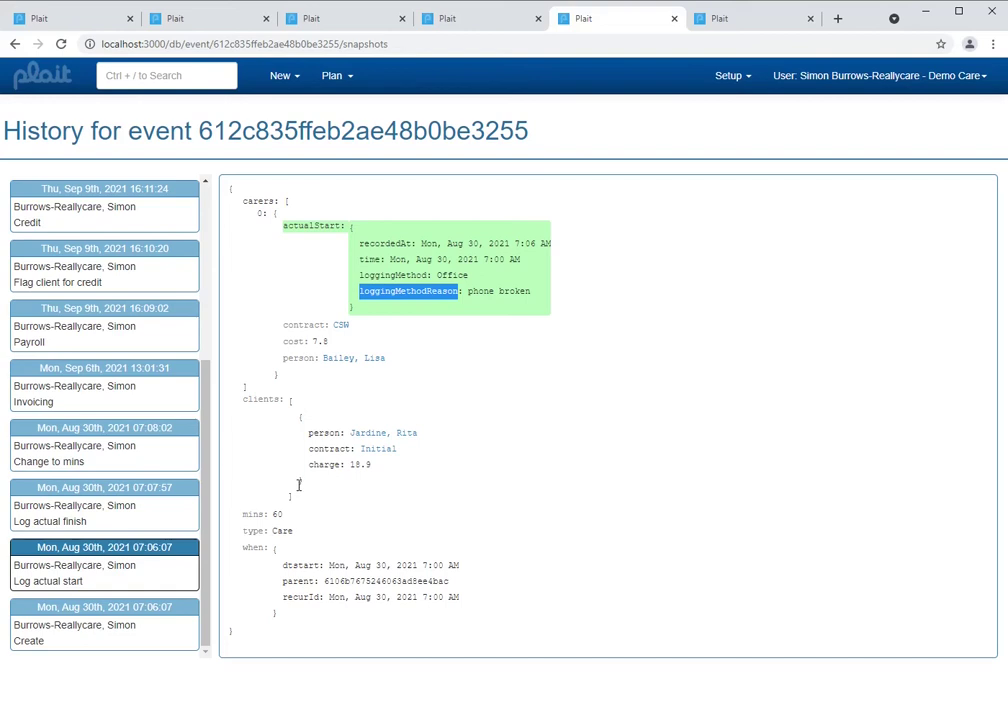
click(168, 512)
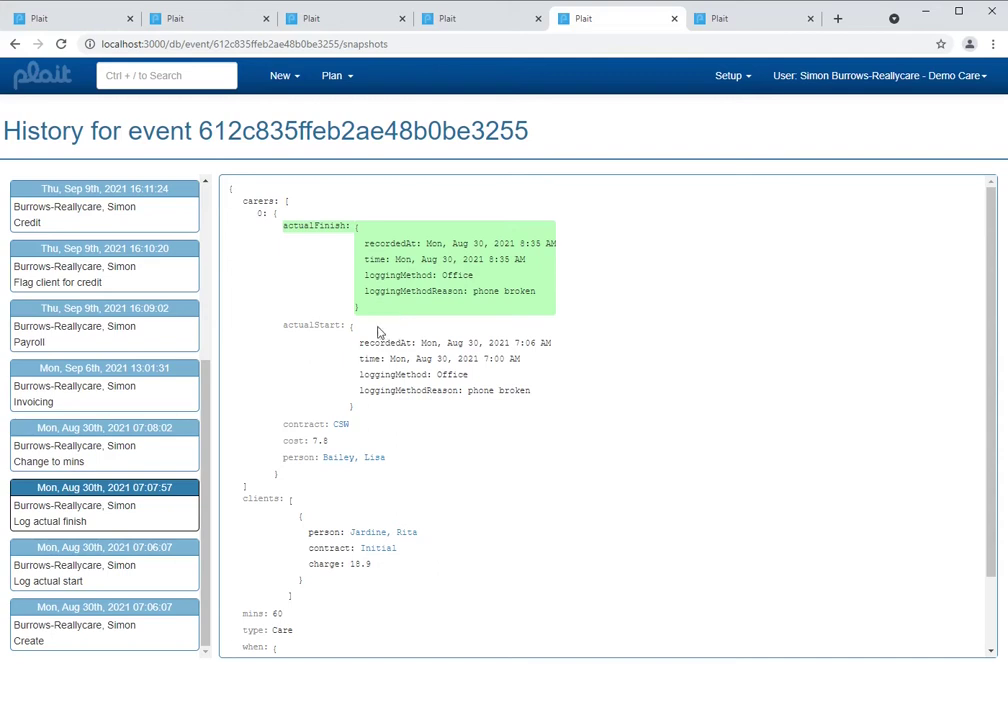
click(150, 452)
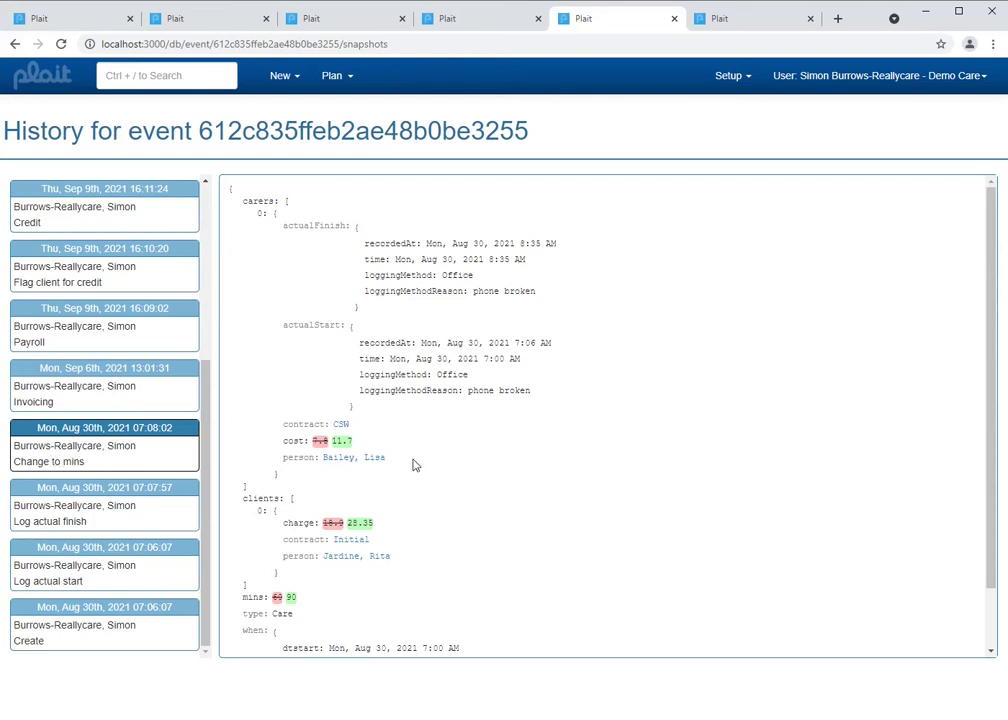
Step: Check the charge change from 18.9 to 28.35, then view the Invoicing and Payroll snapshots
scroll(493, 459, down, 2)
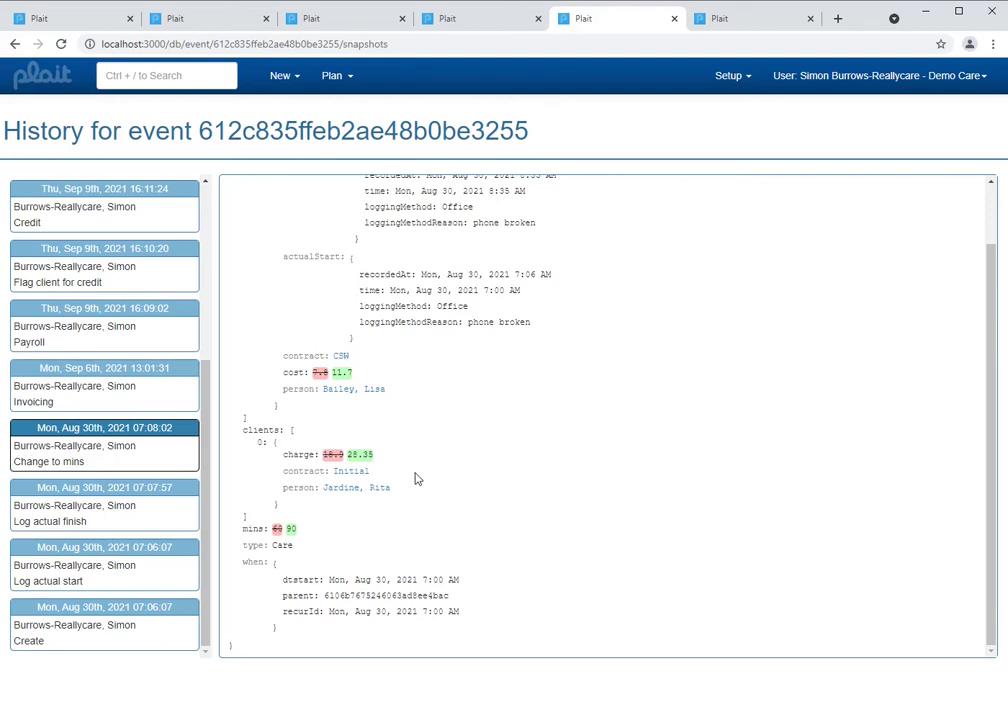
triple_click(297, 455)
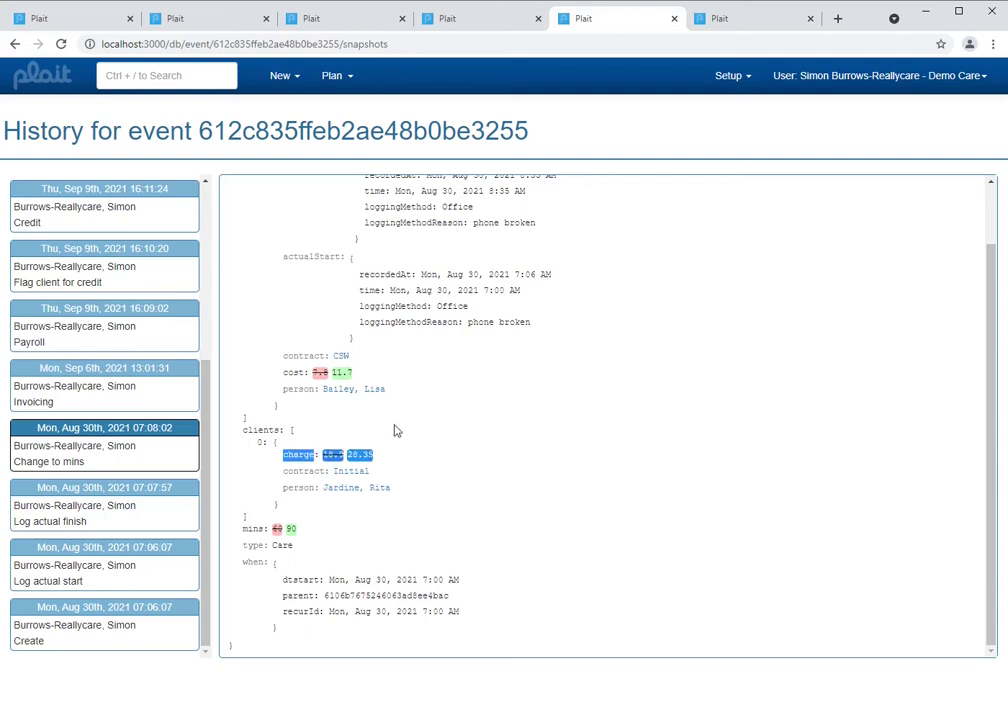
click(380, 449)
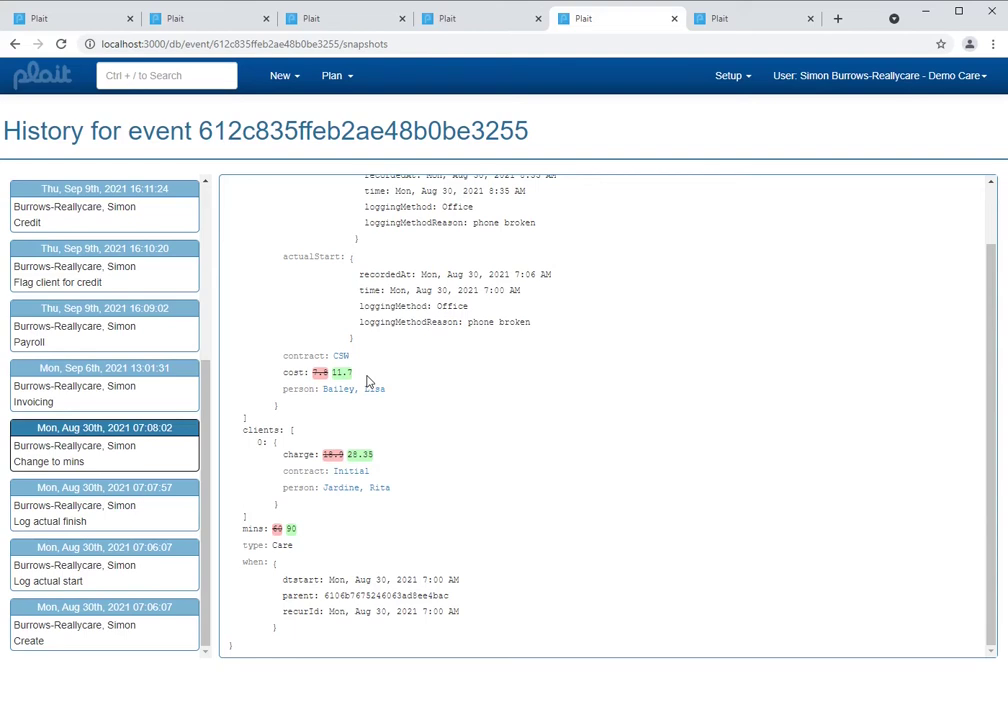
click(45, 398)
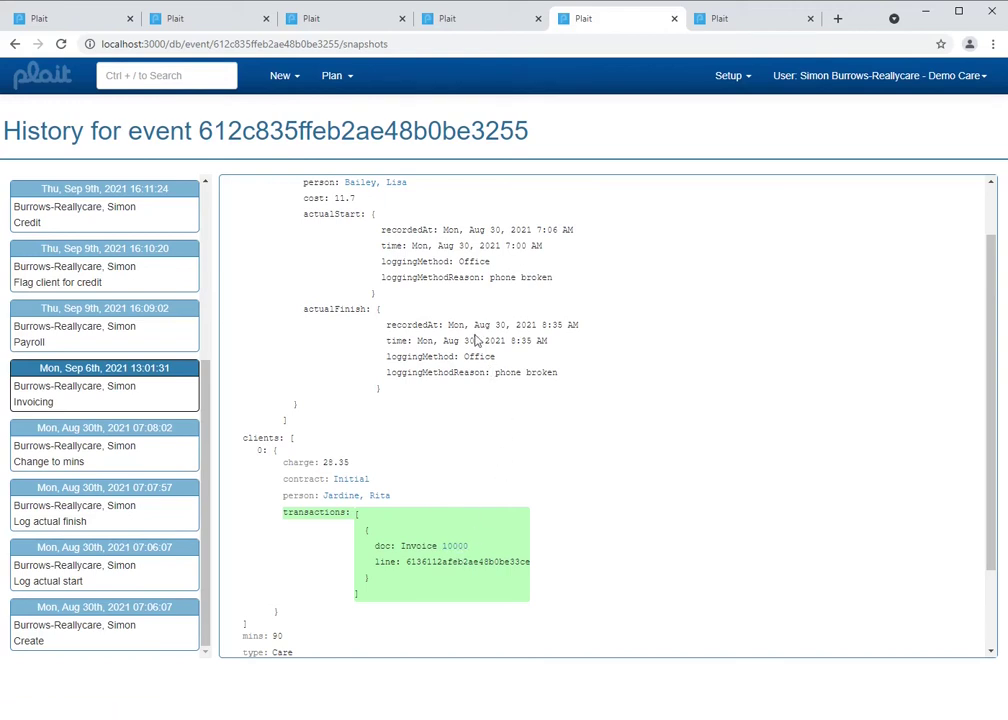
click(137, 332)
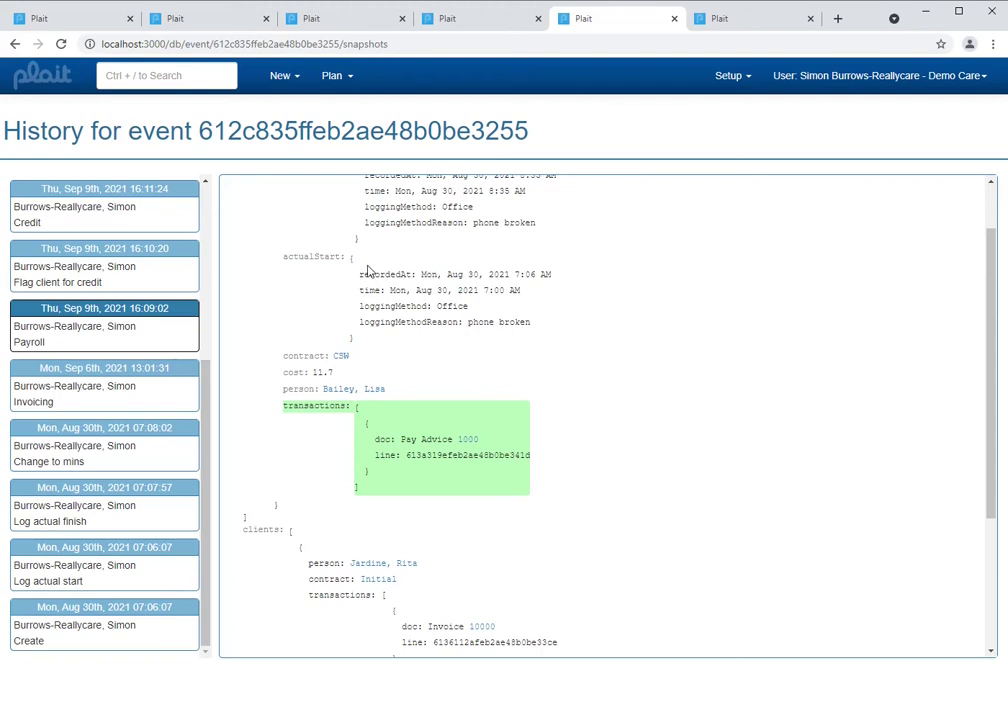
Step: Check needsCredit: true in Flag client for credit, view the Credit diff, then open the client calendar
click(151, 271)
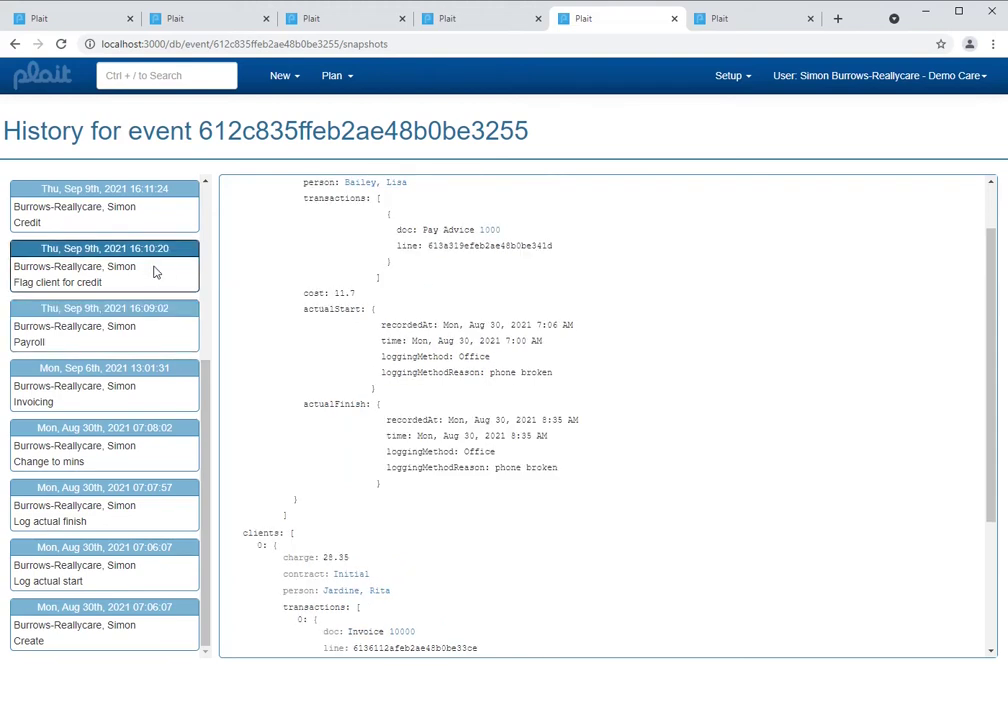
scroll(440, 284, down, 3)
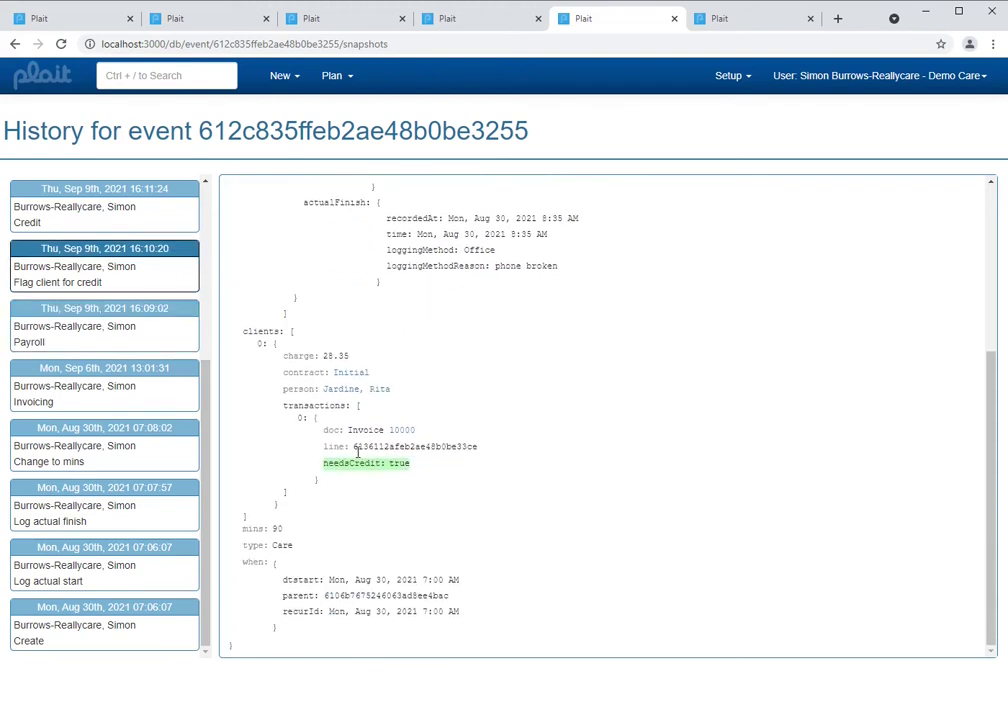
drag(323, 463, 412, 467)
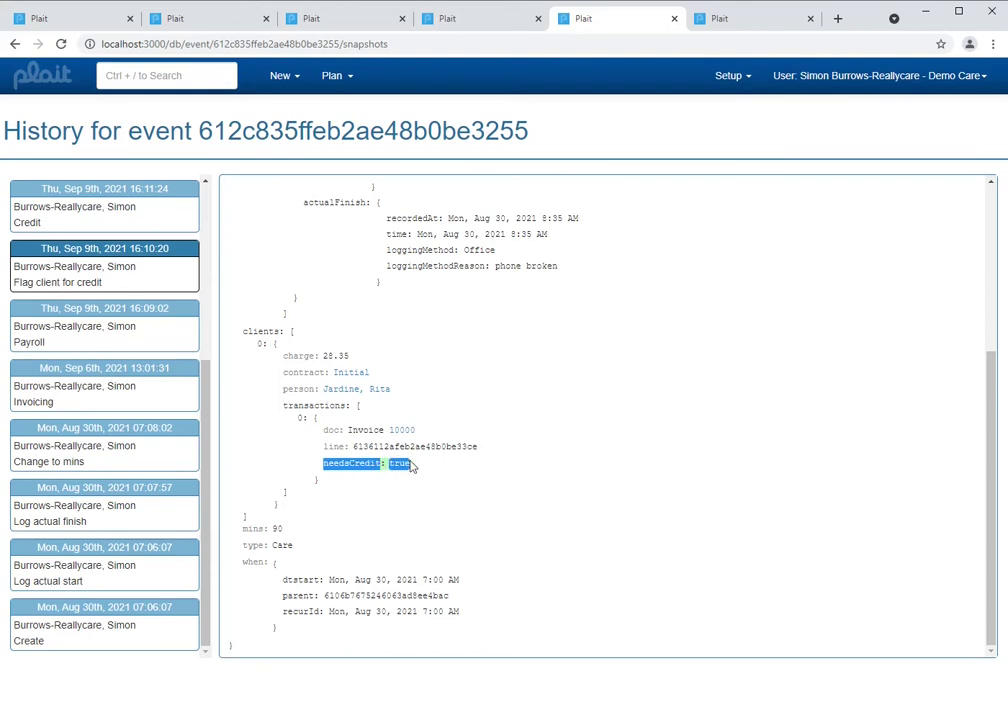
click(412, 467)
click(185, 224)
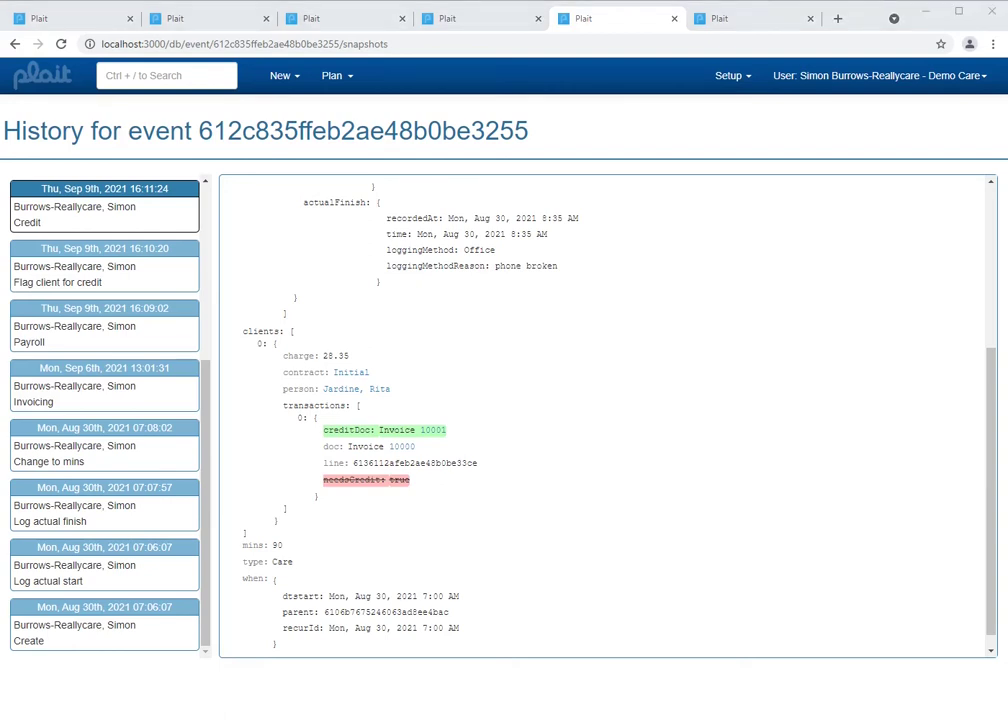
click(775, 28)
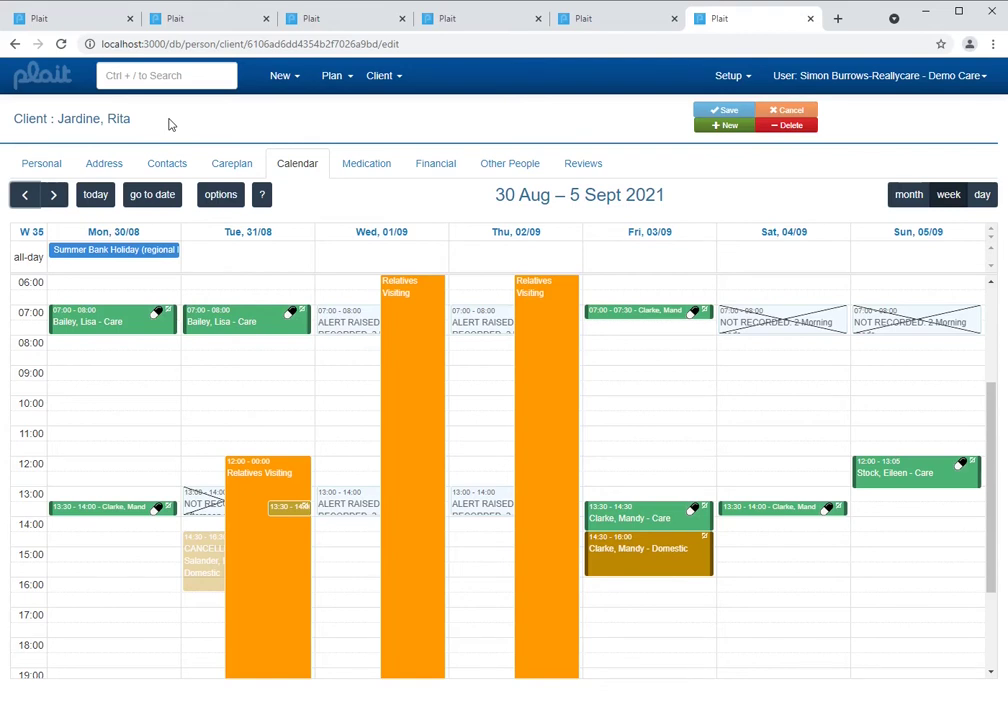
click(219, 195)
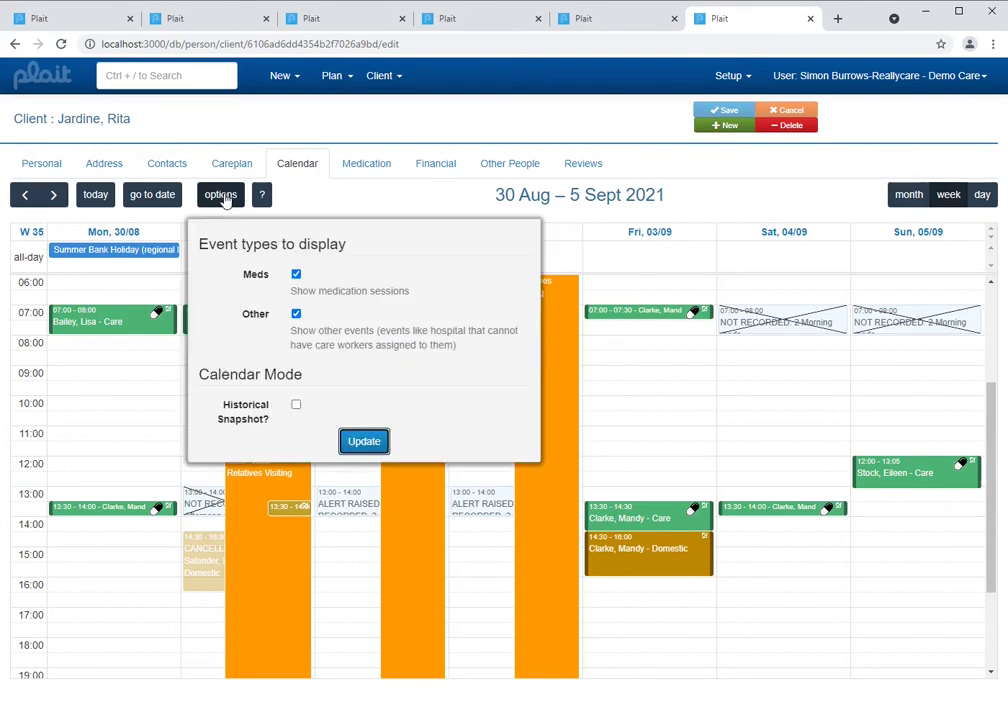
Step: Turn on Historical Snapshot dated 1 August 2021 and update the calendar
click(296, 405)
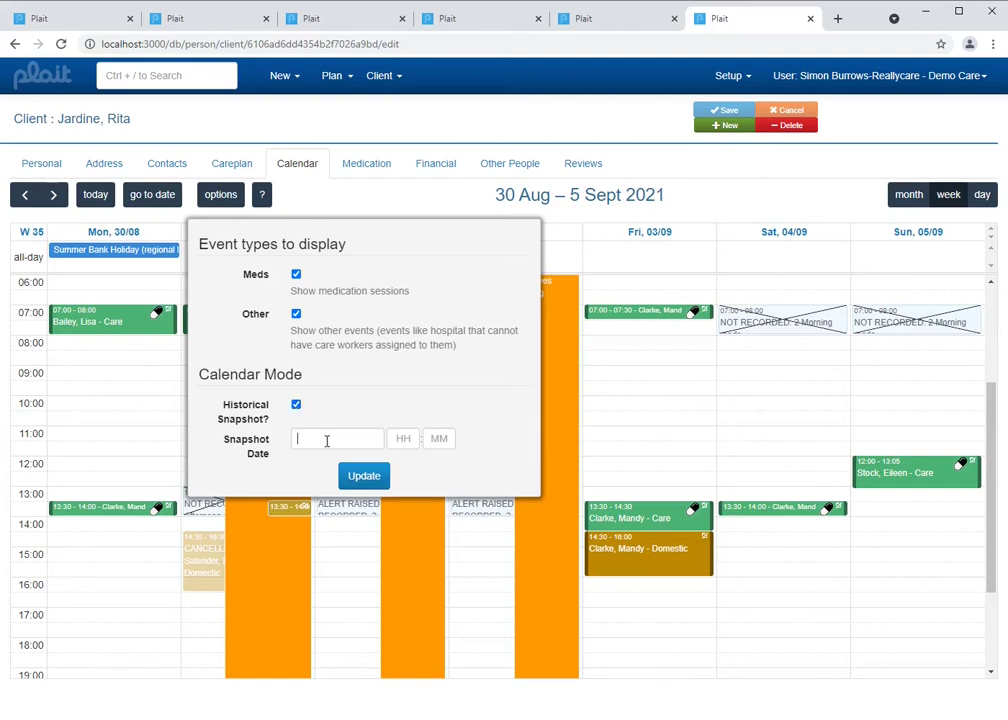
click(327, 440)
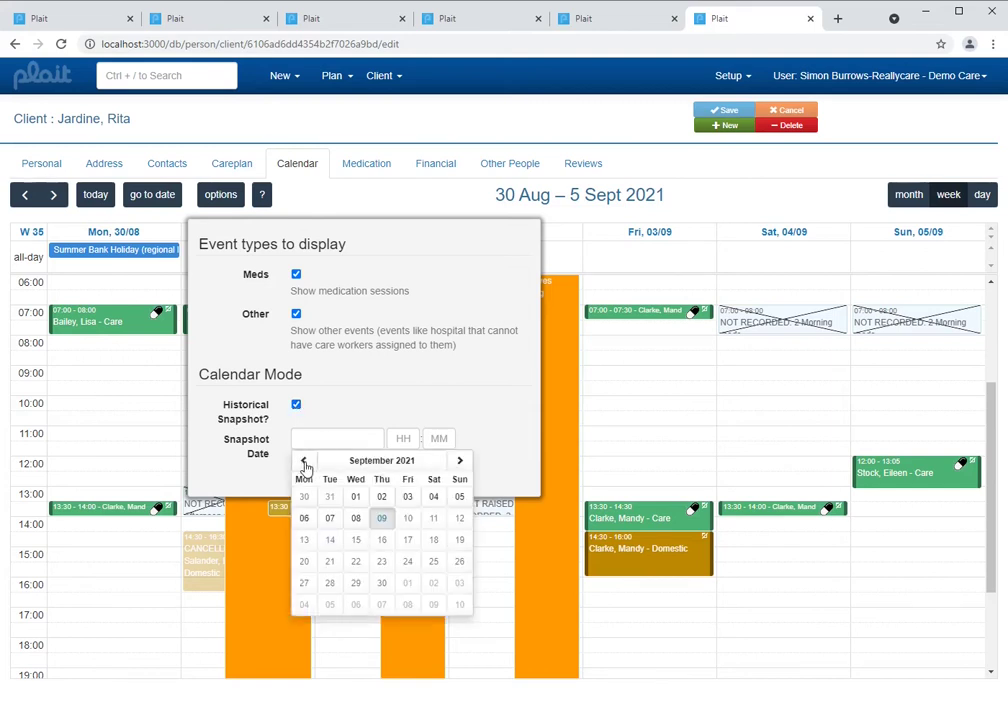
click(303, 461)
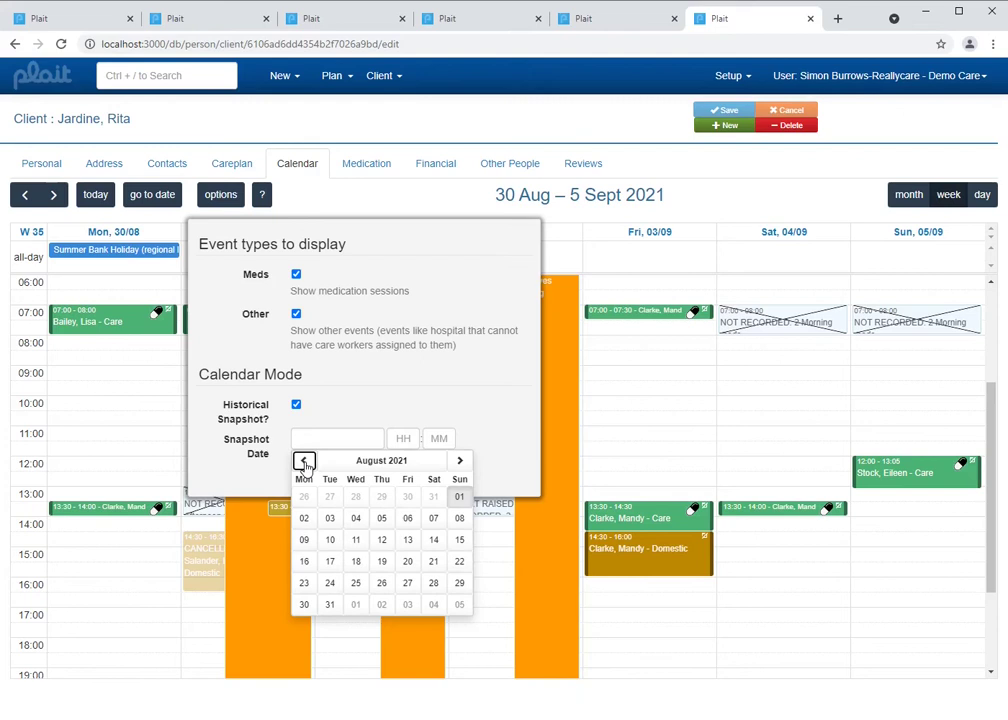
click(460, 505)
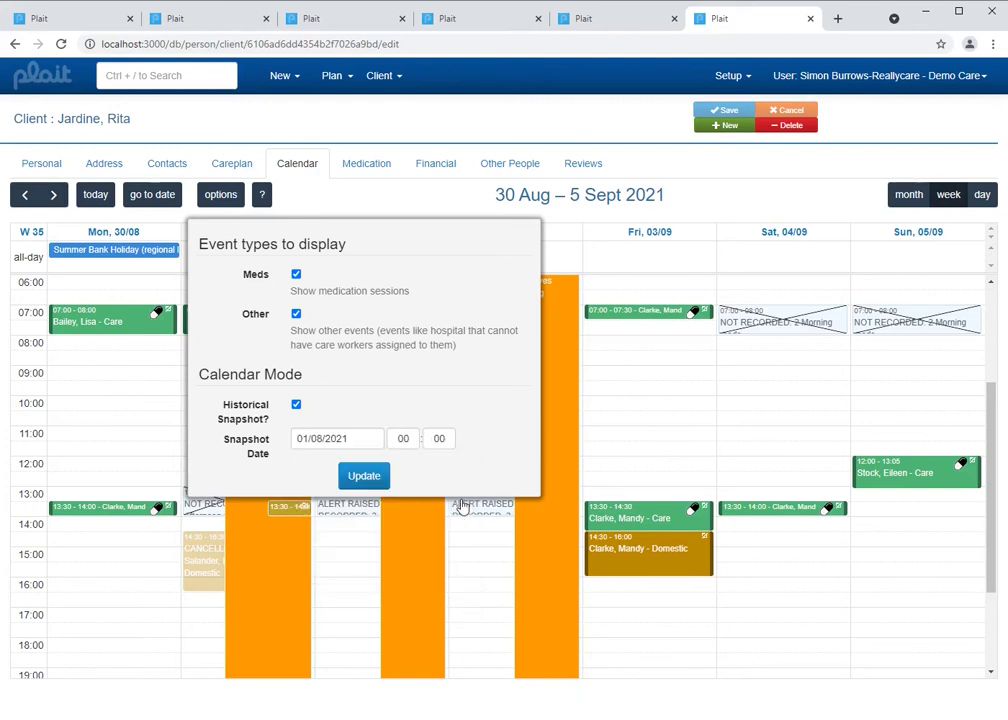
click(360, 479)
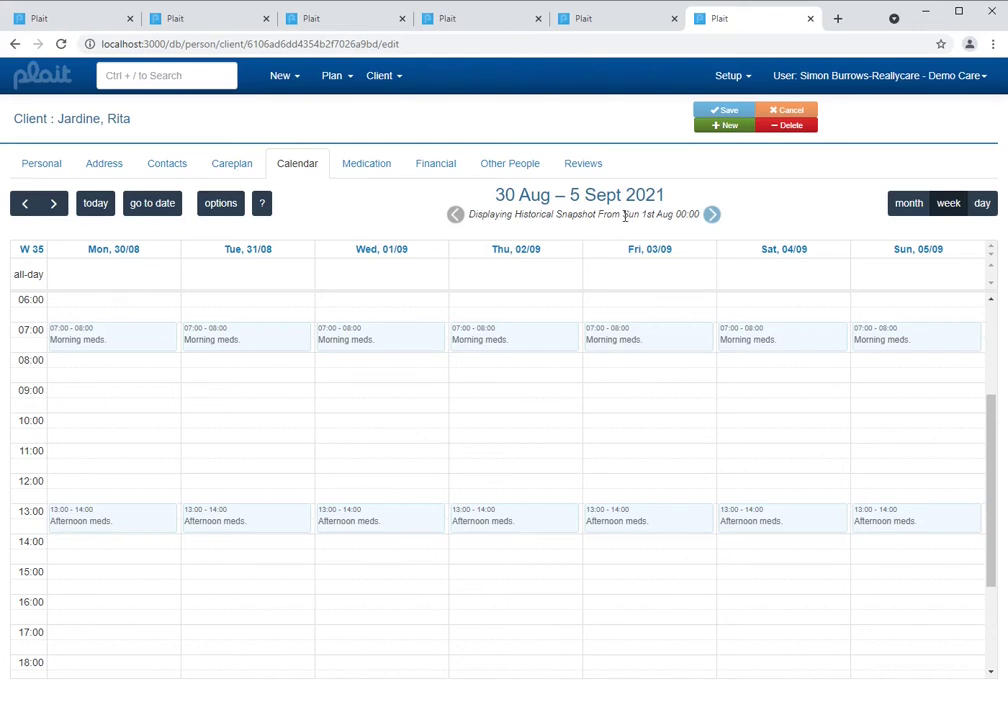
drag(623, 215, 700, 214)
Step: Step the calendar snapshot forward to Sun 1st Aug 15:02, revealing weekday 07:00–08:00 Care visits
click(805, 211)
mouse_move(712, 220)
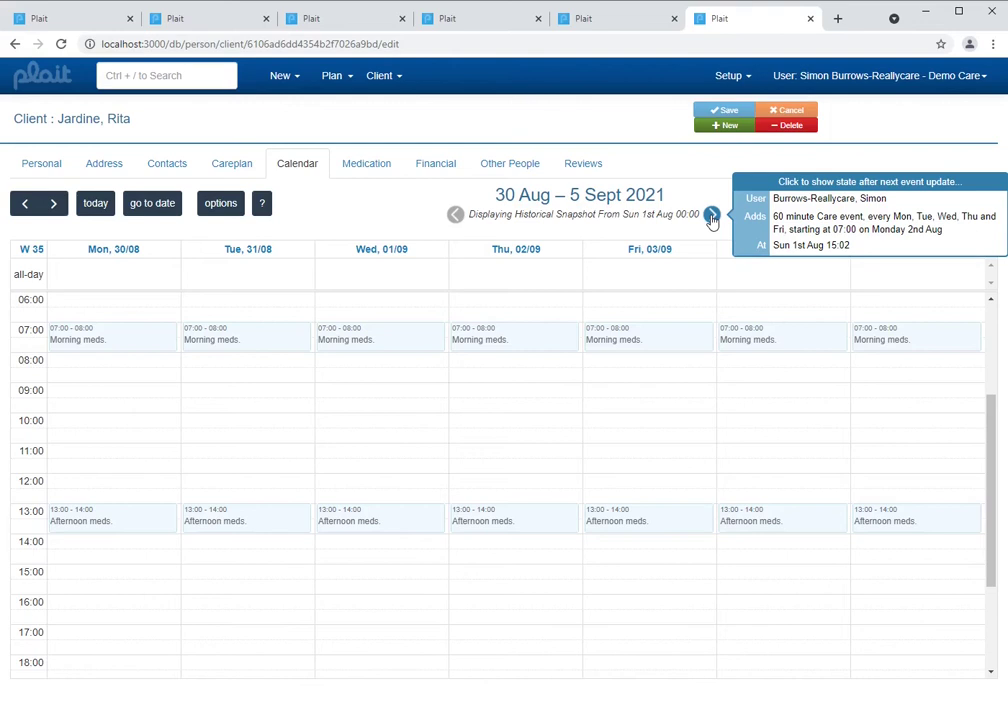
click(712, 217)
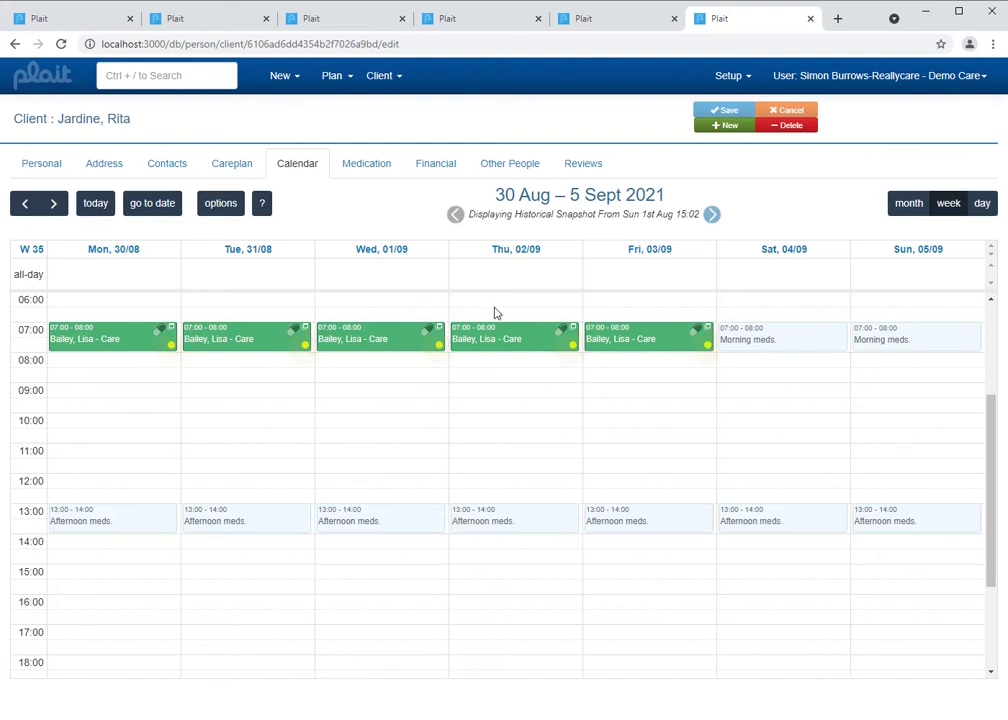
mouse_move(437, 346)
mouse_move(713, 220)
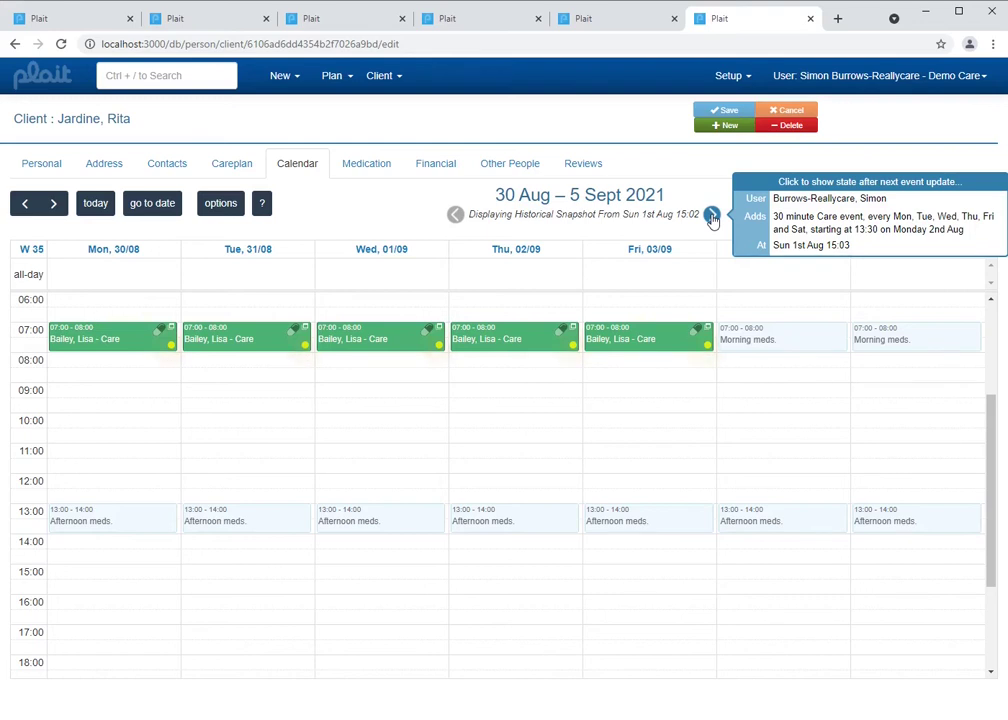
Step: Compare the 15:03 calendar snapshot with the earlier 15:02 snapshot
click(712, 216)
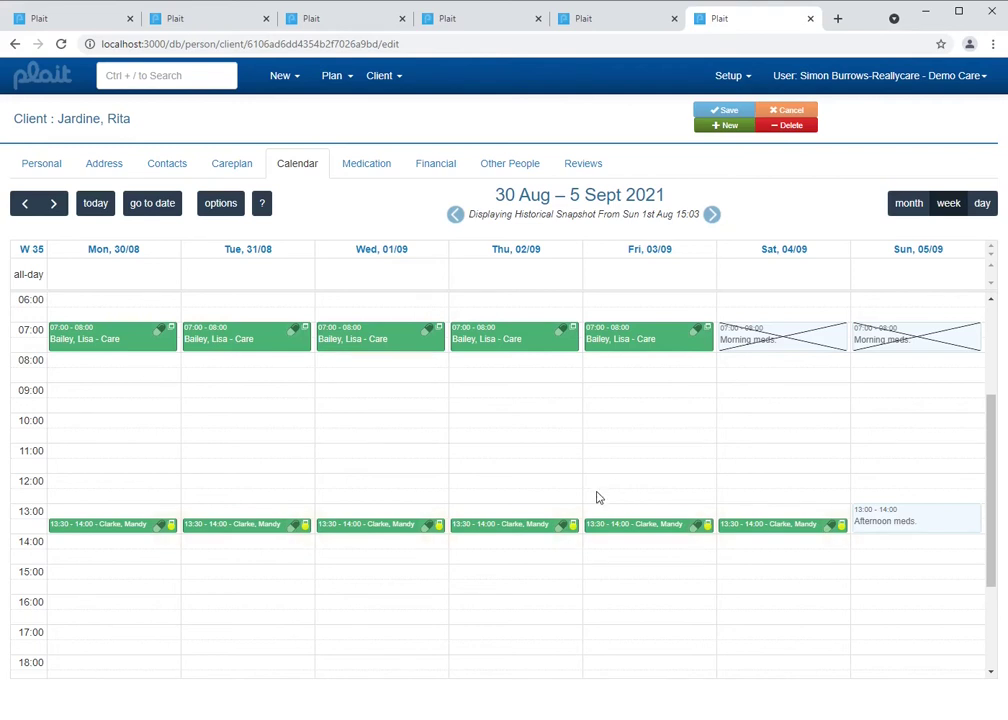
mouse_move(573, 534)
mouse_move(455, 217)
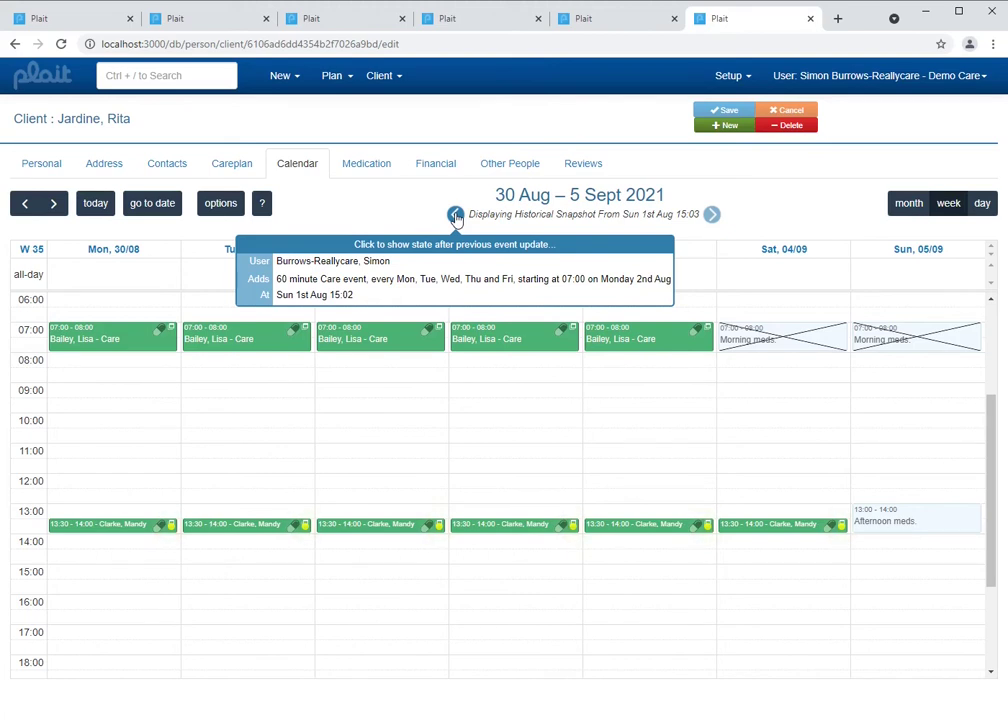
click(455, 217)
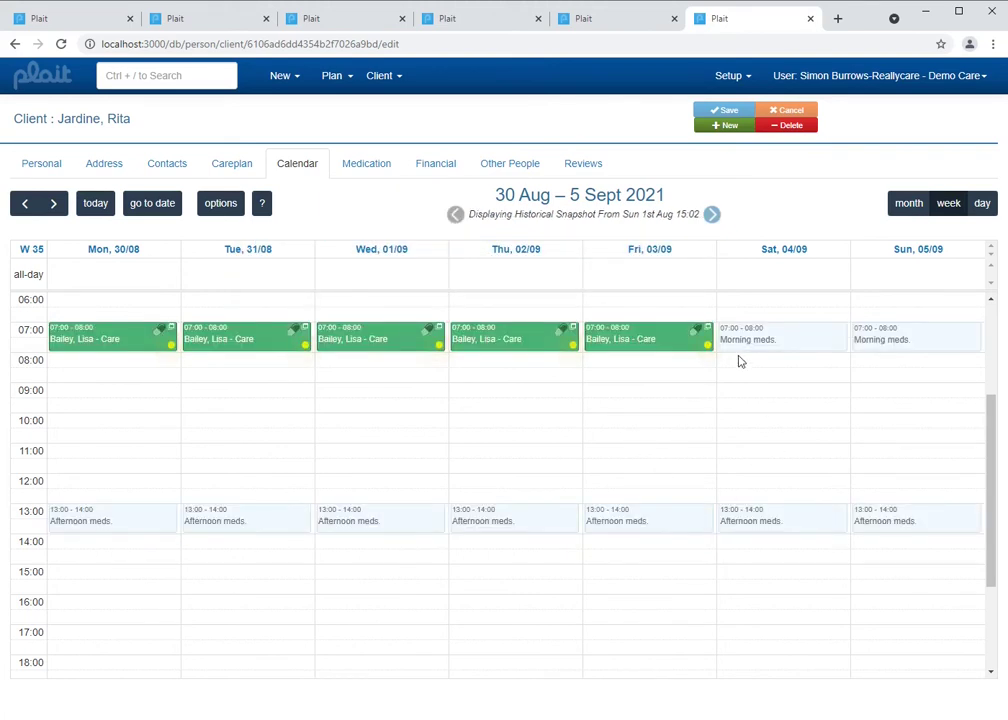
Step: Step forward through the later snapshots, past Sun 8th Aug, to Sun 15th Aug 15:12
mouse_move(708, 349)
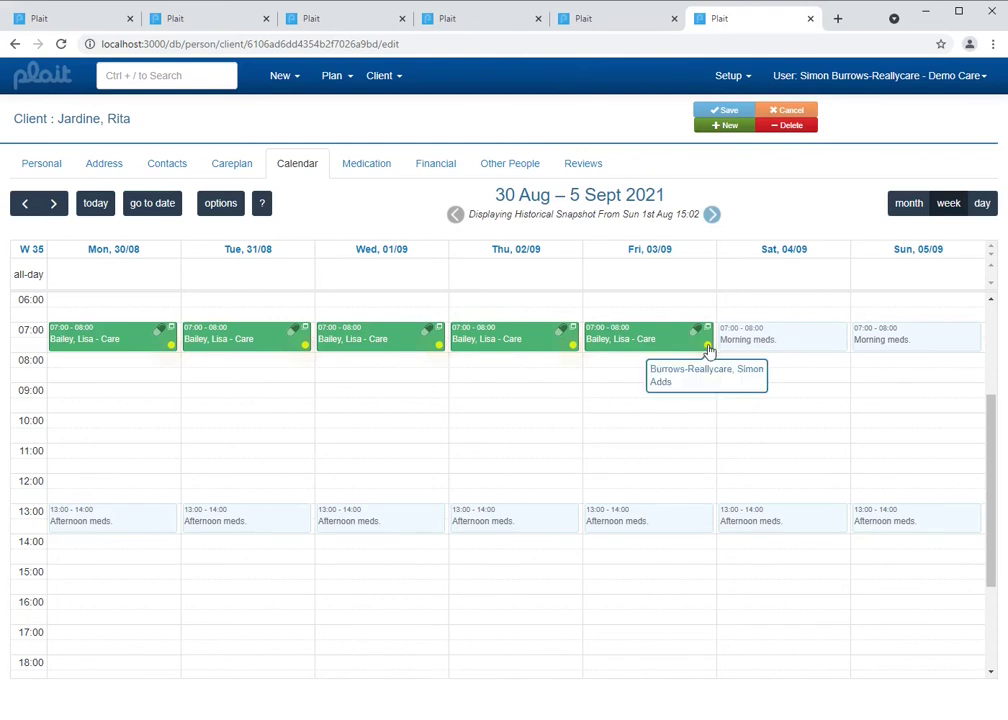
click(711, 216)
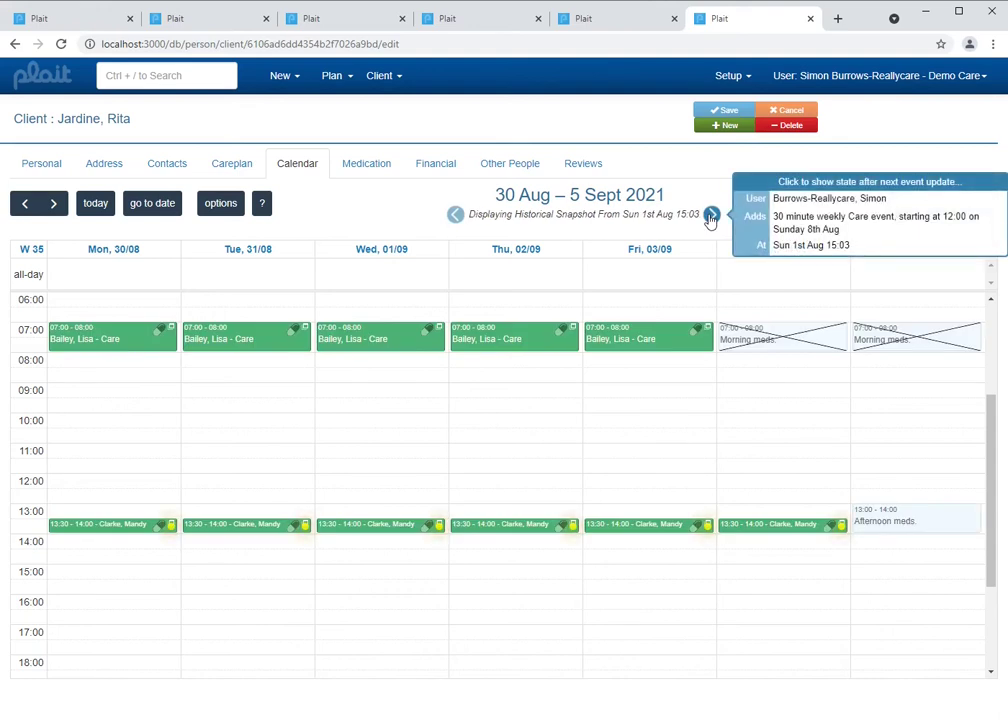
click(711, 216)
click(711, 216)
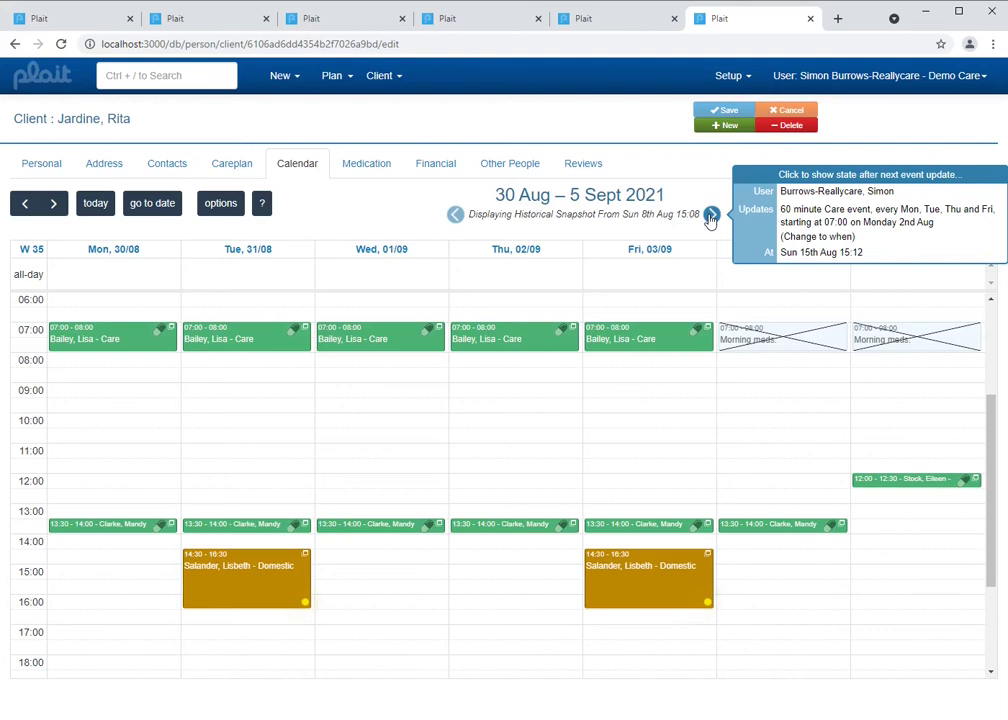
click(711, 217)
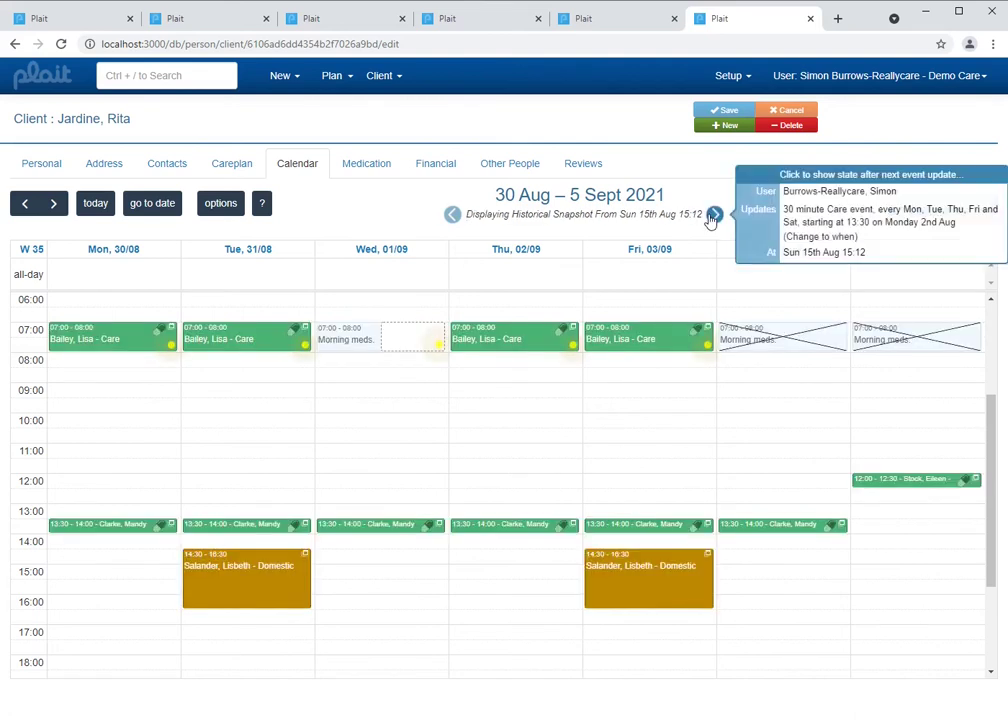